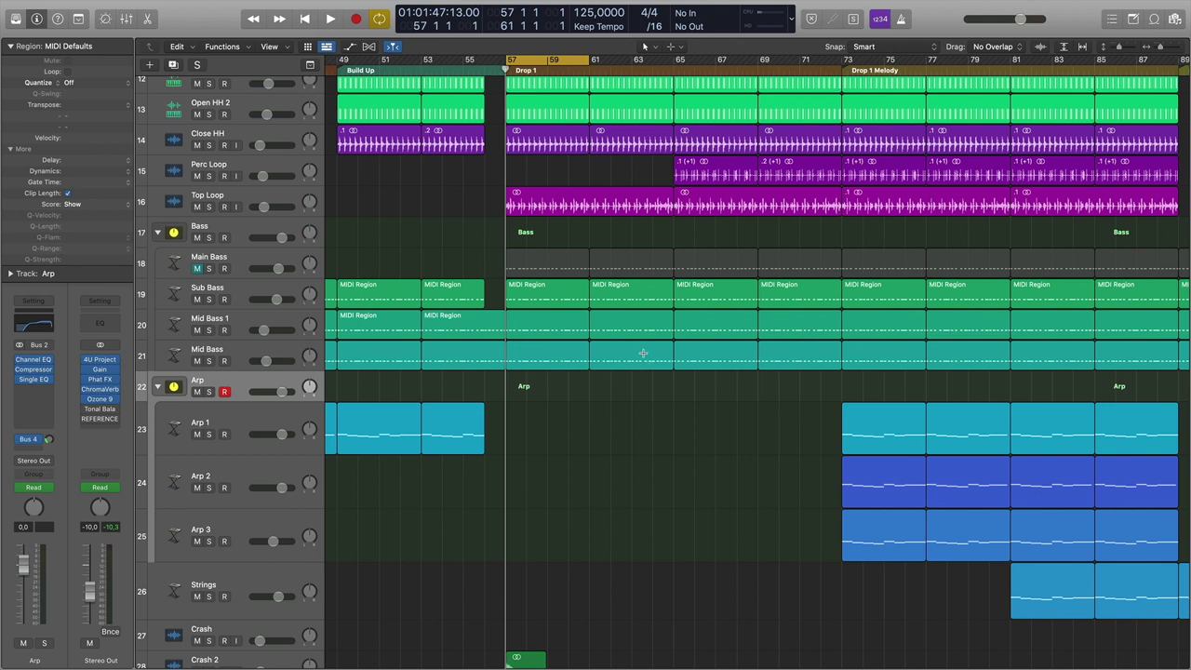
# Solo the Bass track stack and play back the start of Drop 1 from bar 57
pyautogui.press('super+Right')
pyautogui.press('super+Right')
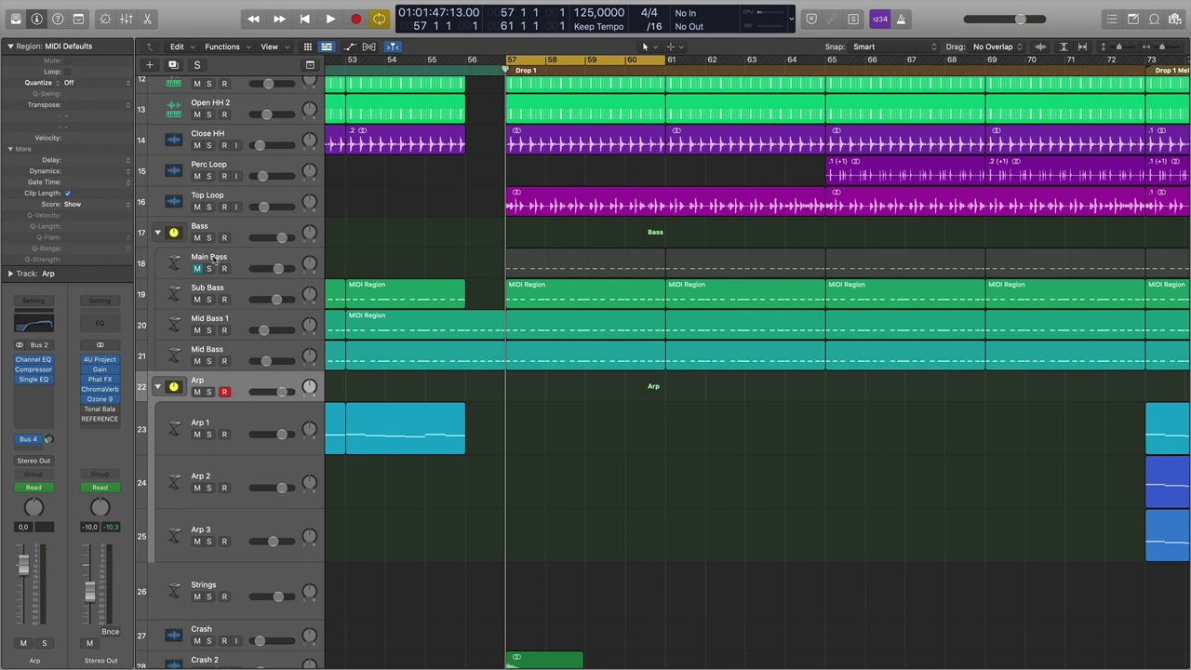
pyautogui.click(209, 238)
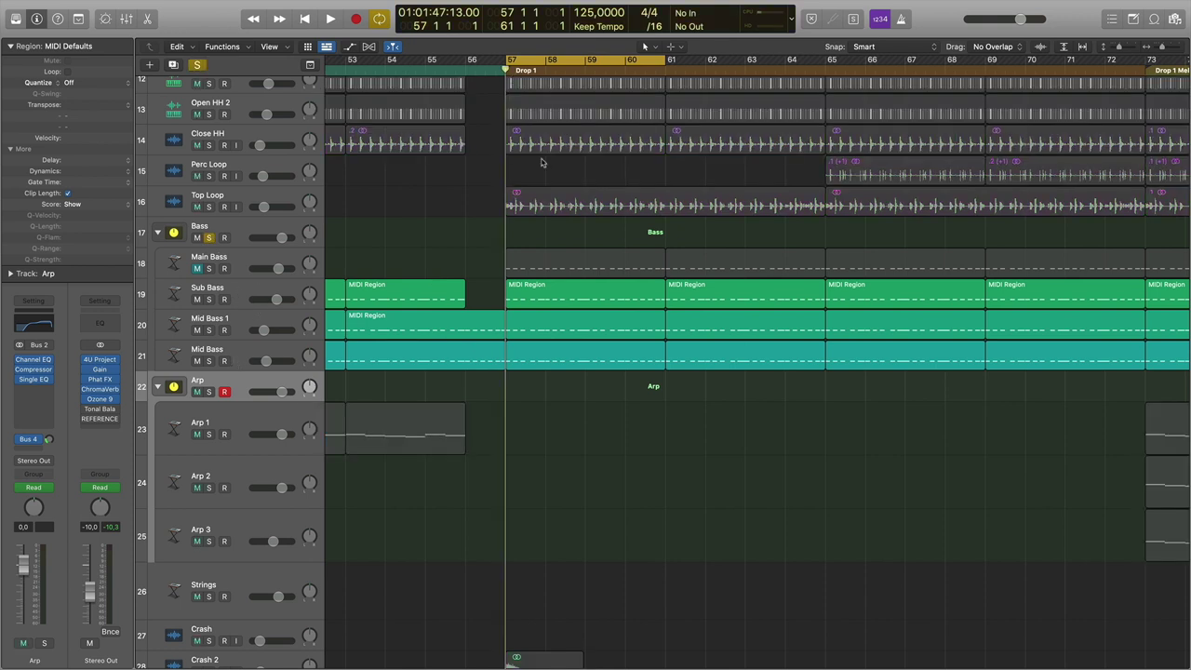
pyautogui.press('space')
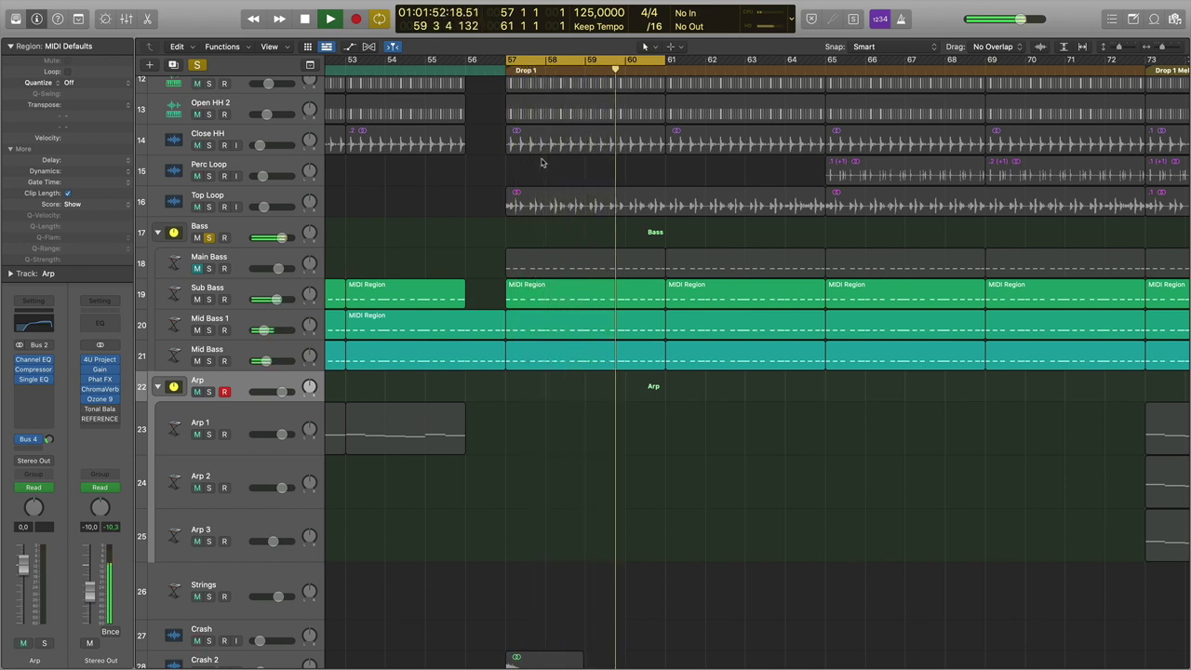
pyautogui.press('space')
pyautogui.press('Return')
# Add a new software instrument track directly below the Mid Bass track
pyautogui.click(248, 365)
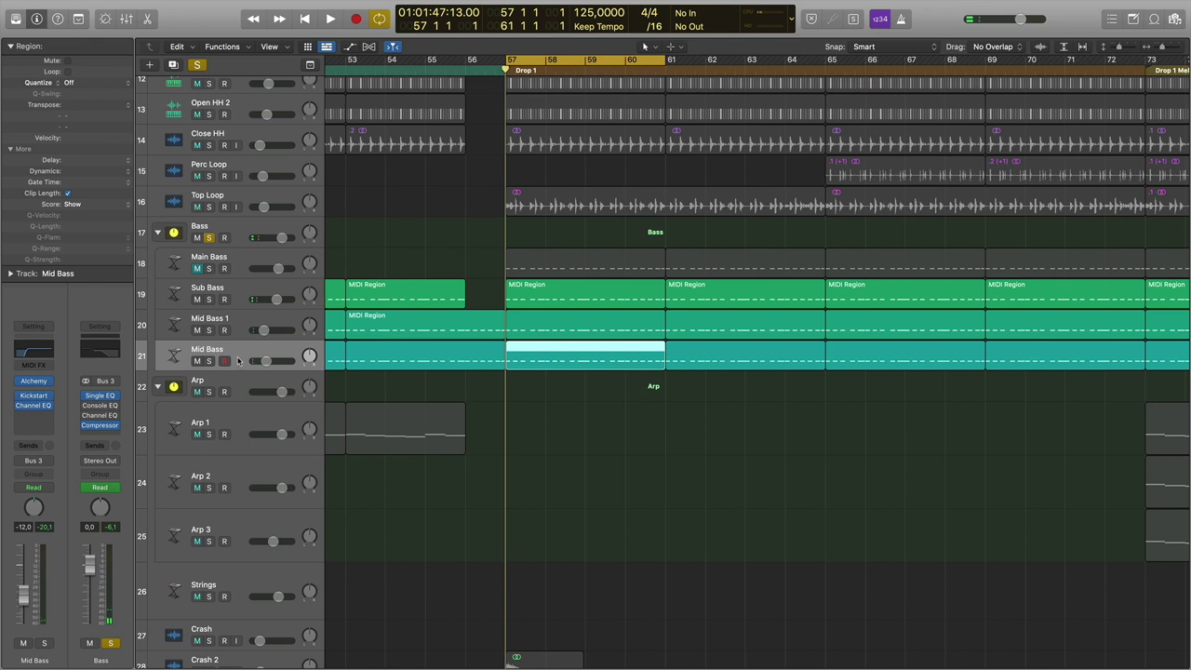
pyautogui.click(240, 323)
pyautogui.click(235, 295)
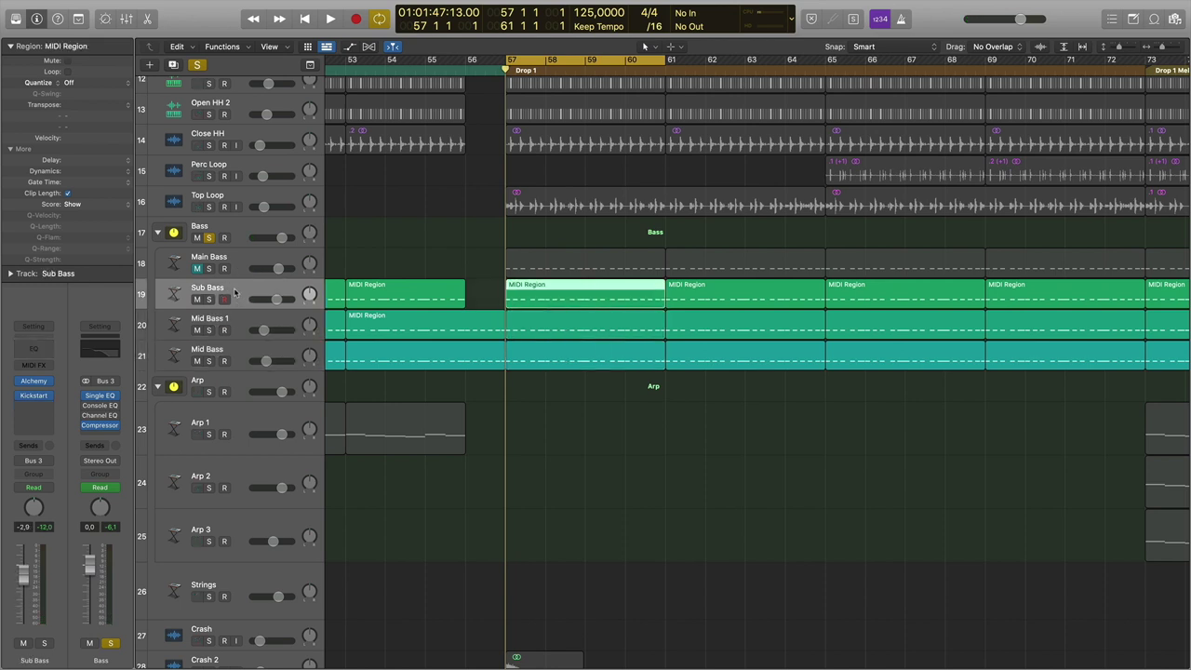
pyautogui.click(246, 355)
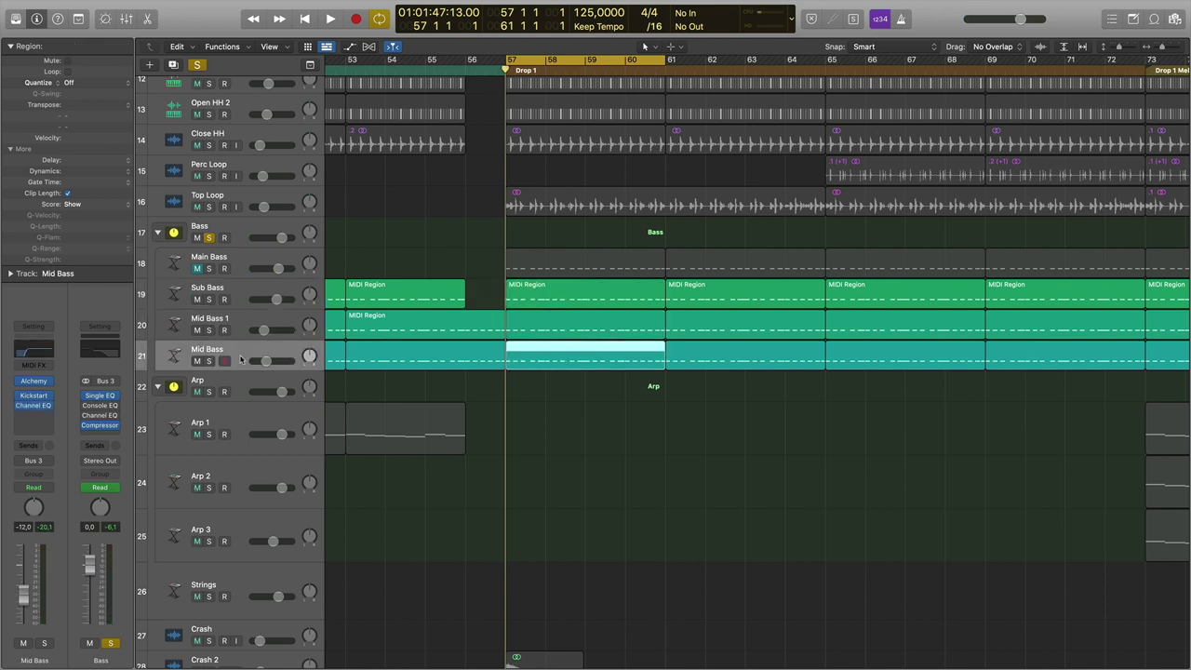
pyautogui.rightClick(241, 355)
pyautogui.click(272, 381)
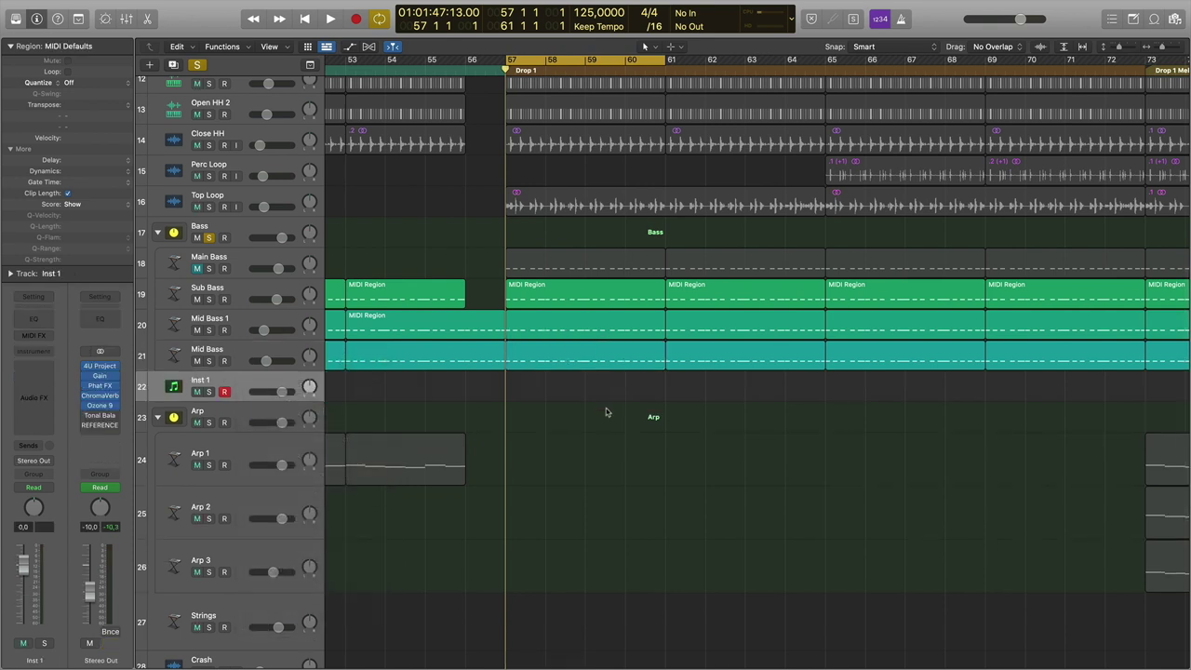
# Audition the one-shot samples in the Selected > Bass folder to find a suitable bass layer
pyautogui.press('f')
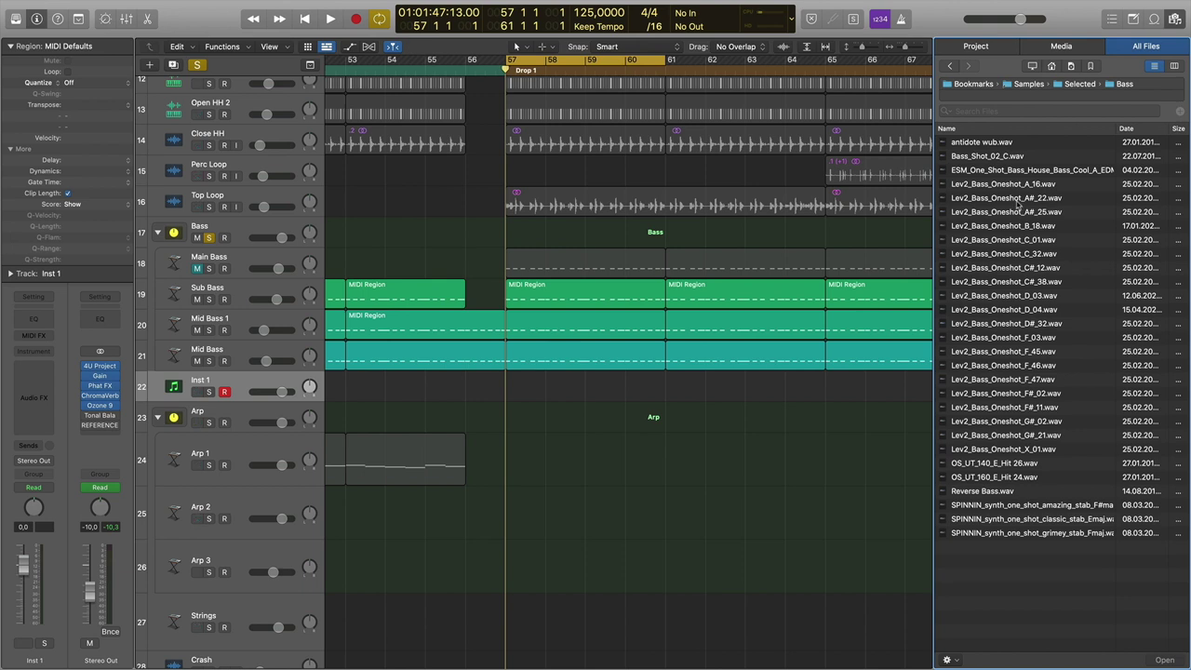
pyautogui.click(1025, 170)
pyautogui.click(1019, 158)
pyautogui.click(1021, 185)
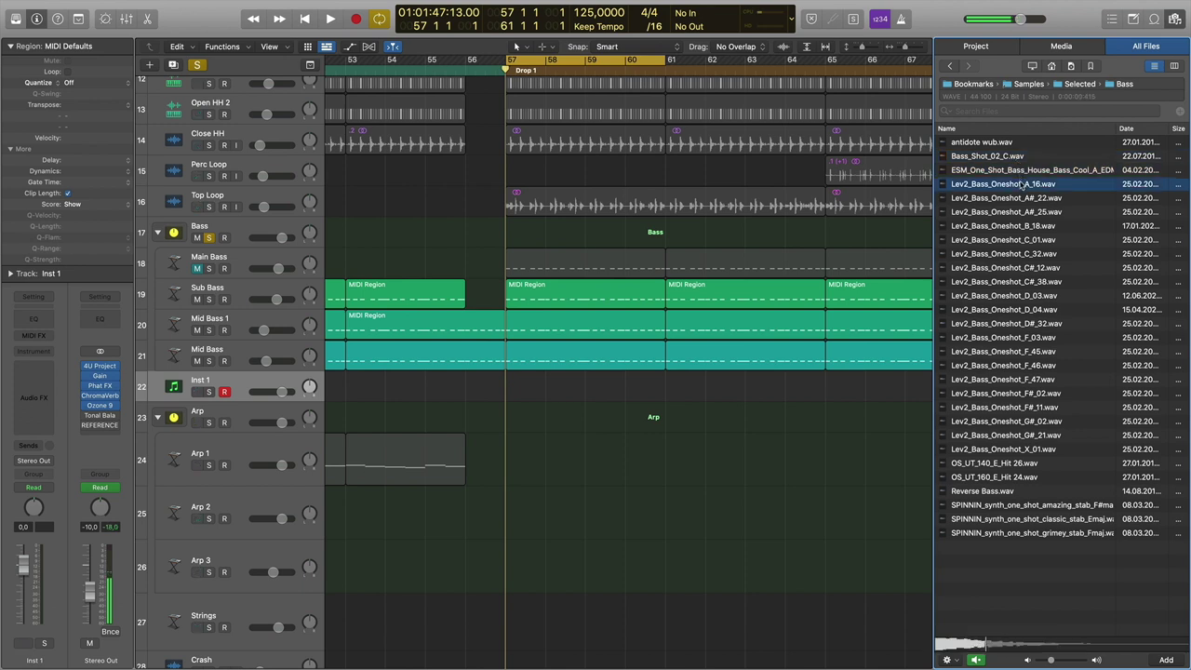
pyautogui.press('Down')
pyautogui.press('Down')
pyautogui.press('Down')
pyautogui.press('Down')
pyautogui.press('Down')
pyautogui.press('Down')
pyautogui.press('Down')
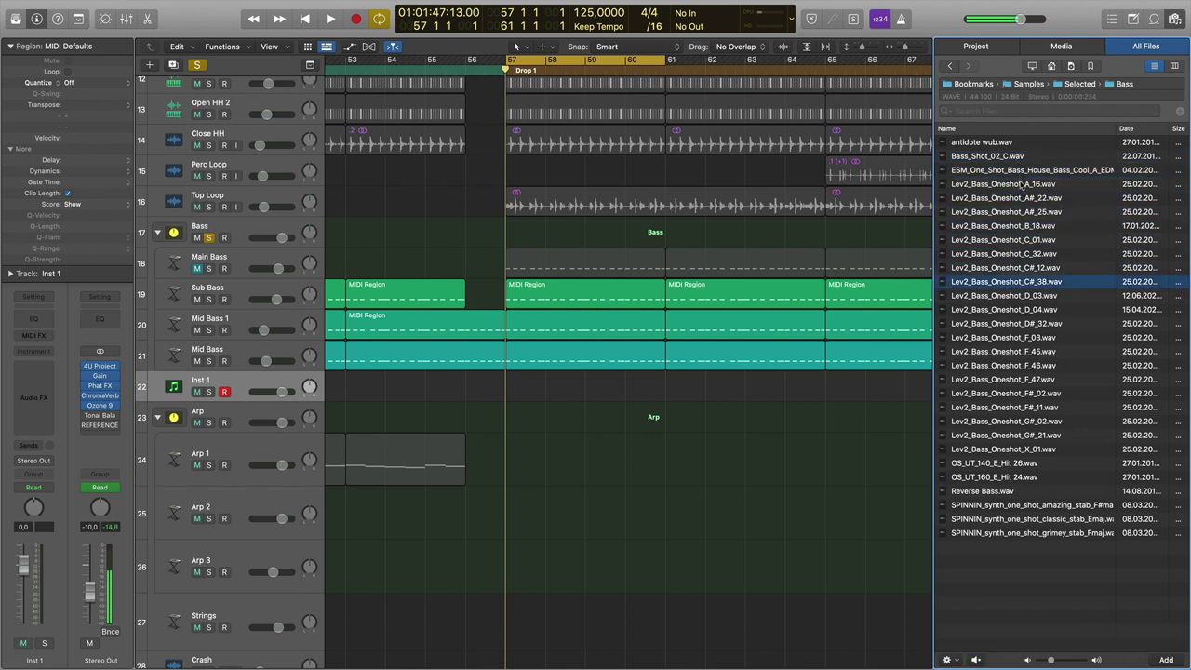
pyautogui.press('Down')
pyautogui.press('Down')
pyautogui.press('Down')
pyautogui.press('Down')
pyautogui.press('Down')
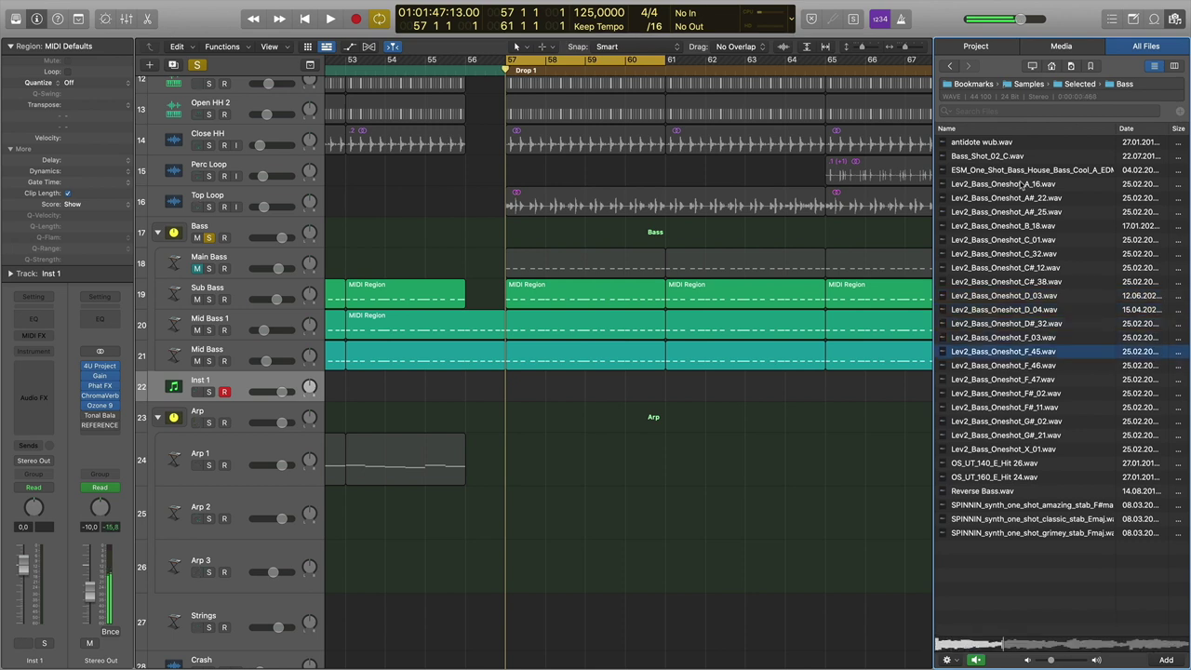
pyautogui.press('Down')
# Load Lev2_Bass_Oneshot_D_03.wav into Quick Sampler on the new track and copy the Mid Bass region at bar 57 onto it
pyautogui.click(1037, 295)
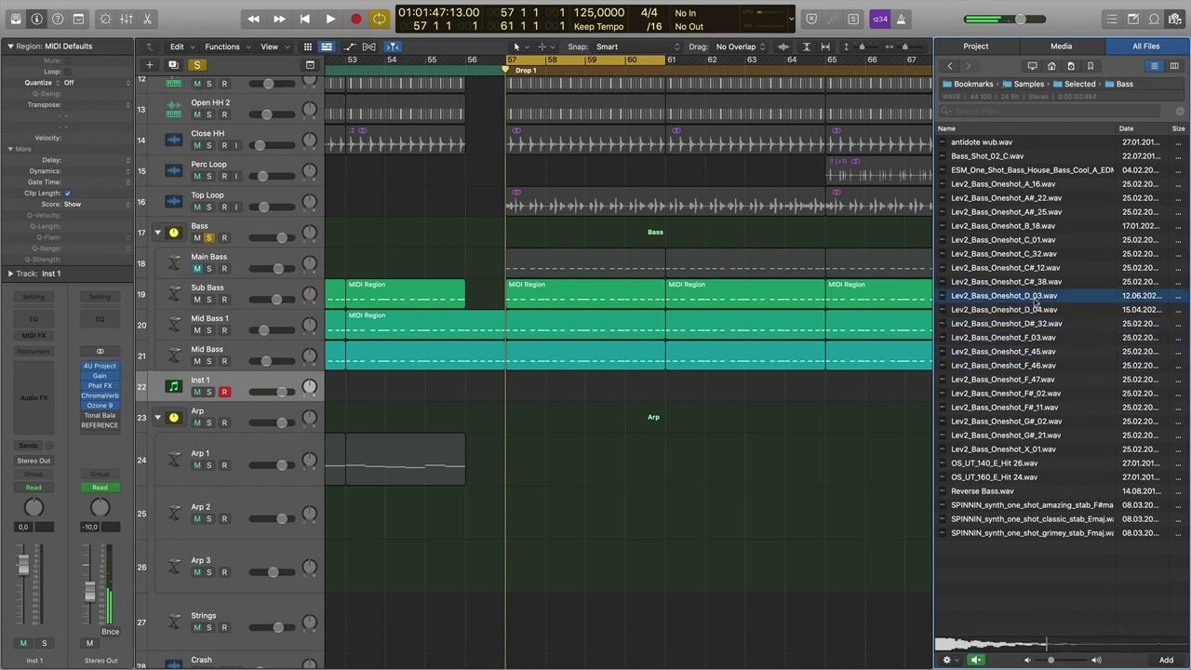
pyautogui.moveTo(997, 300); pyautogui.dragTo(257, 408)
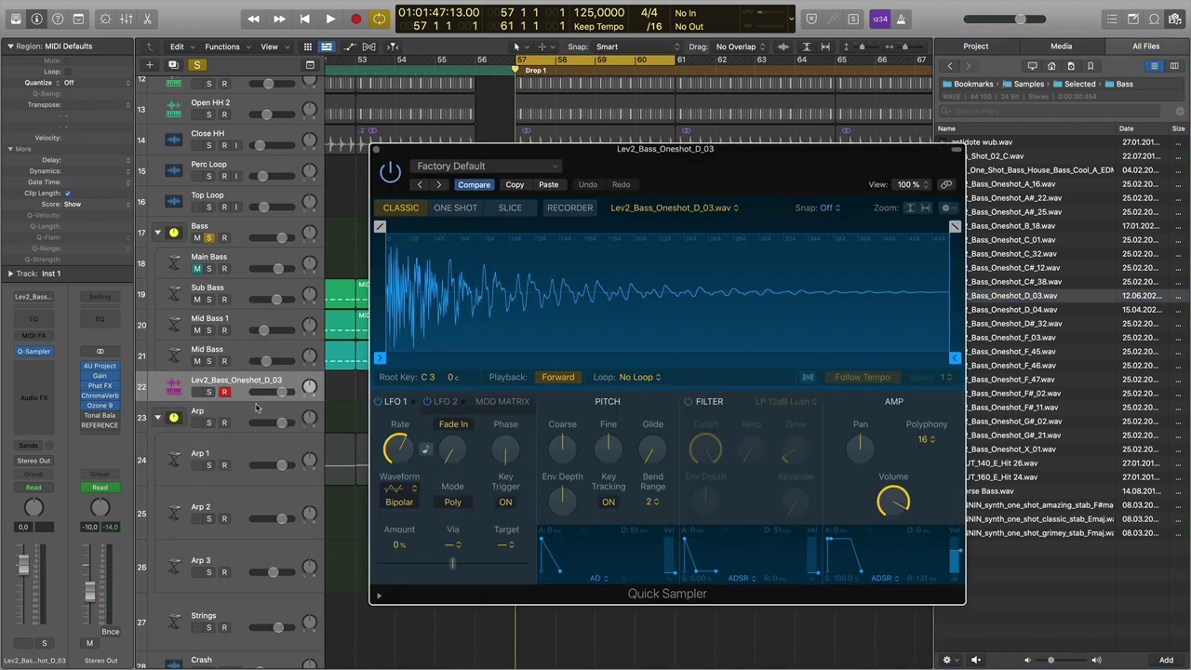
pyautogui.moveTo(537, 166); pyautogui.dragTo(549, 450)
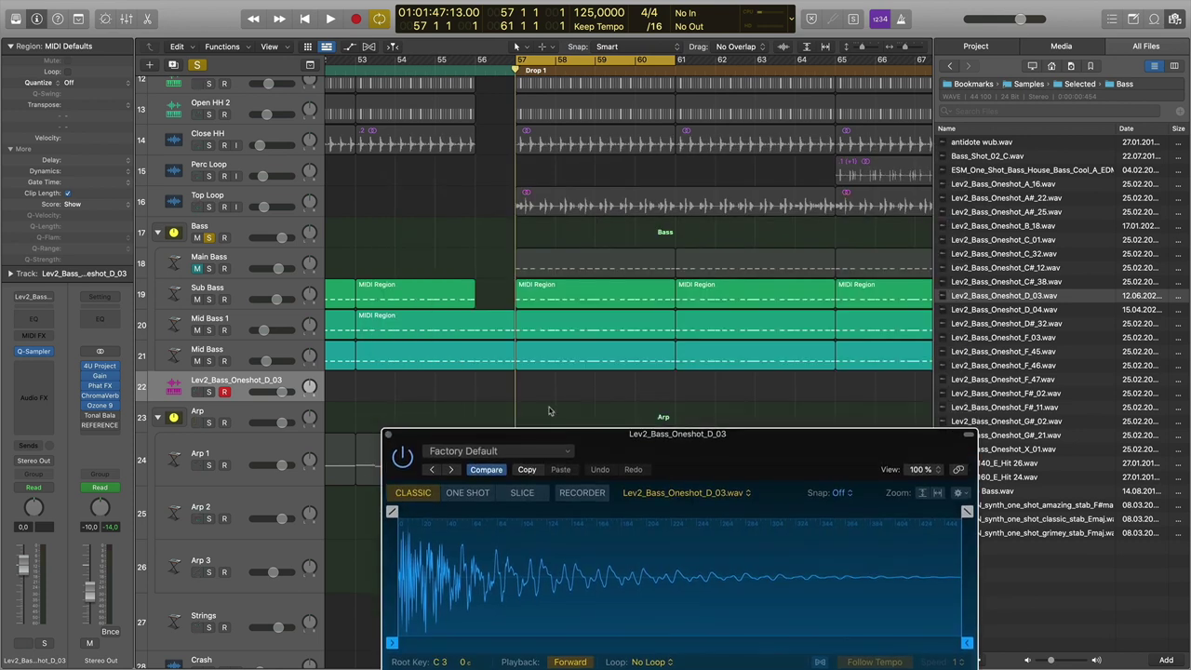
pyautogui.moveTo(547, 365); pyautogui.dragTo(538, 390)
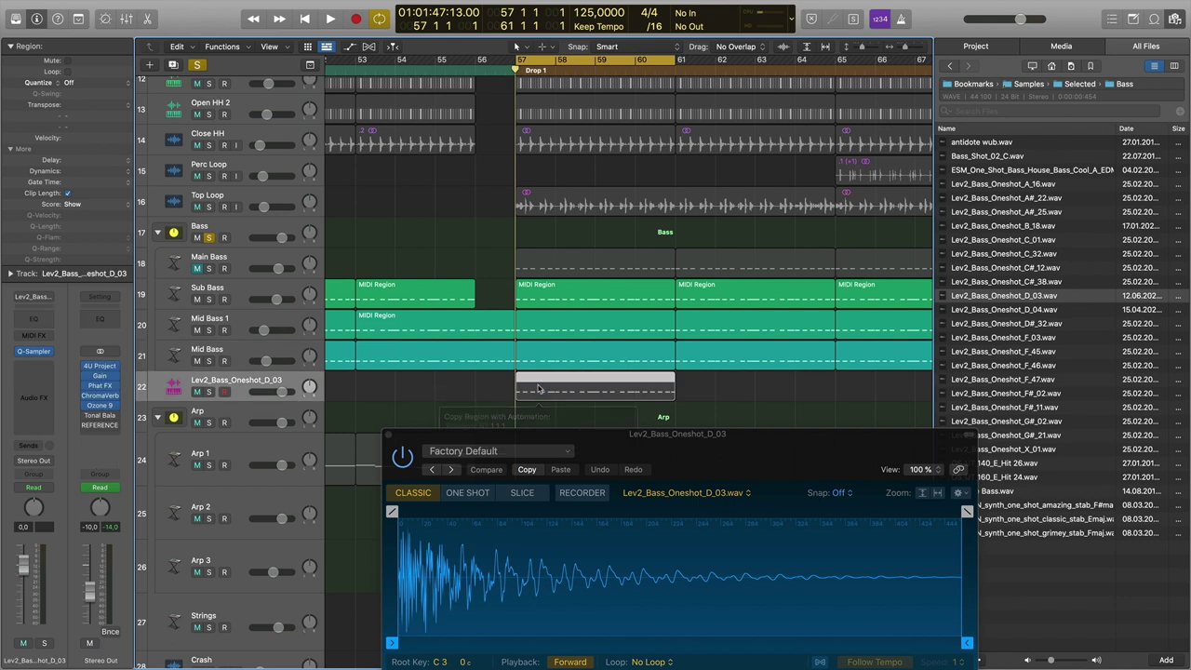
# Solo the Lev2_Bass_Oneshot_D_03 track without the Bass stack and listen to it from bar 57
pyautogui.click(209, 238)
pyautogui.click(210, 238)
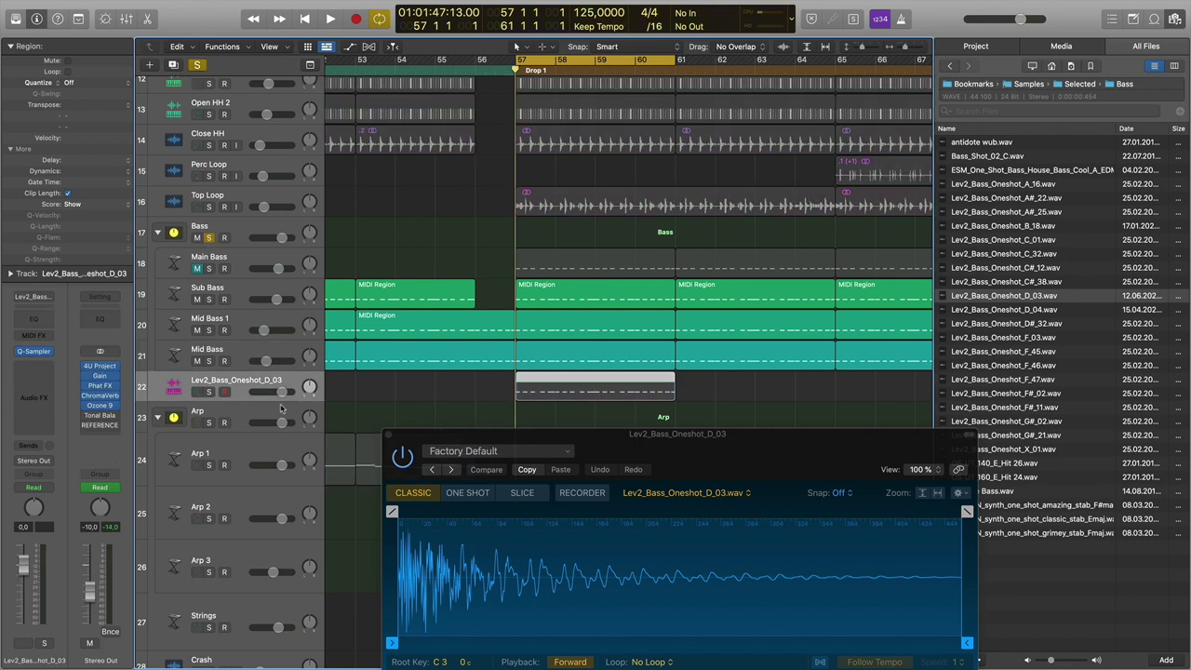
pyautogui.click(210, 392)
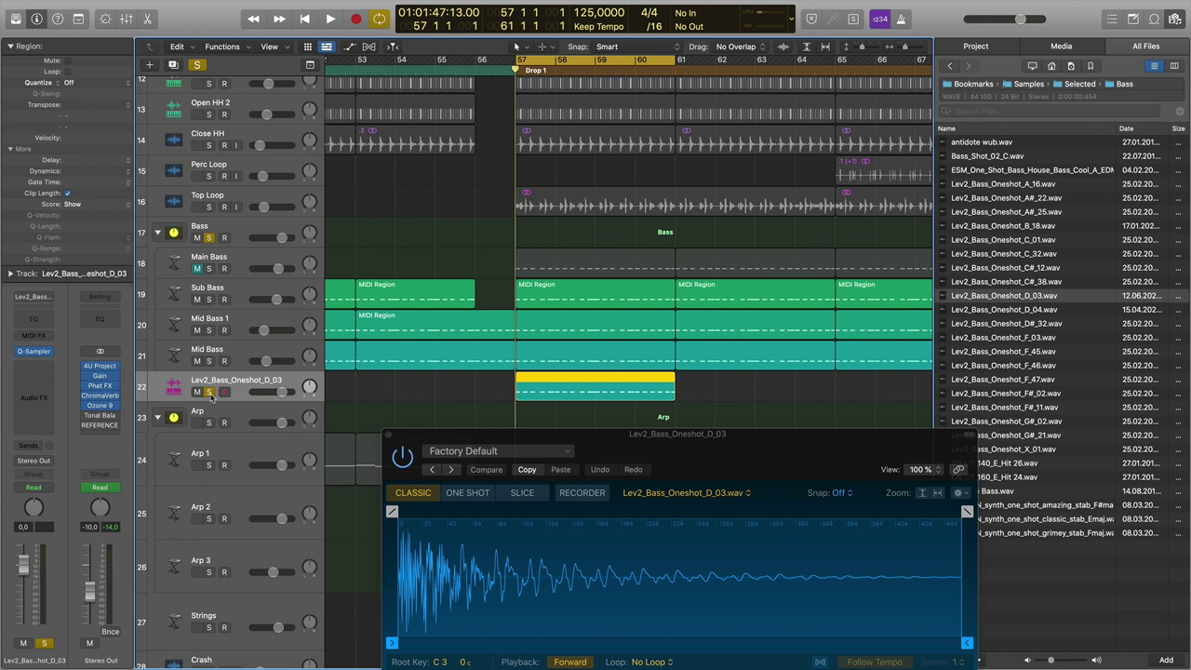
pyautogui.press('space')
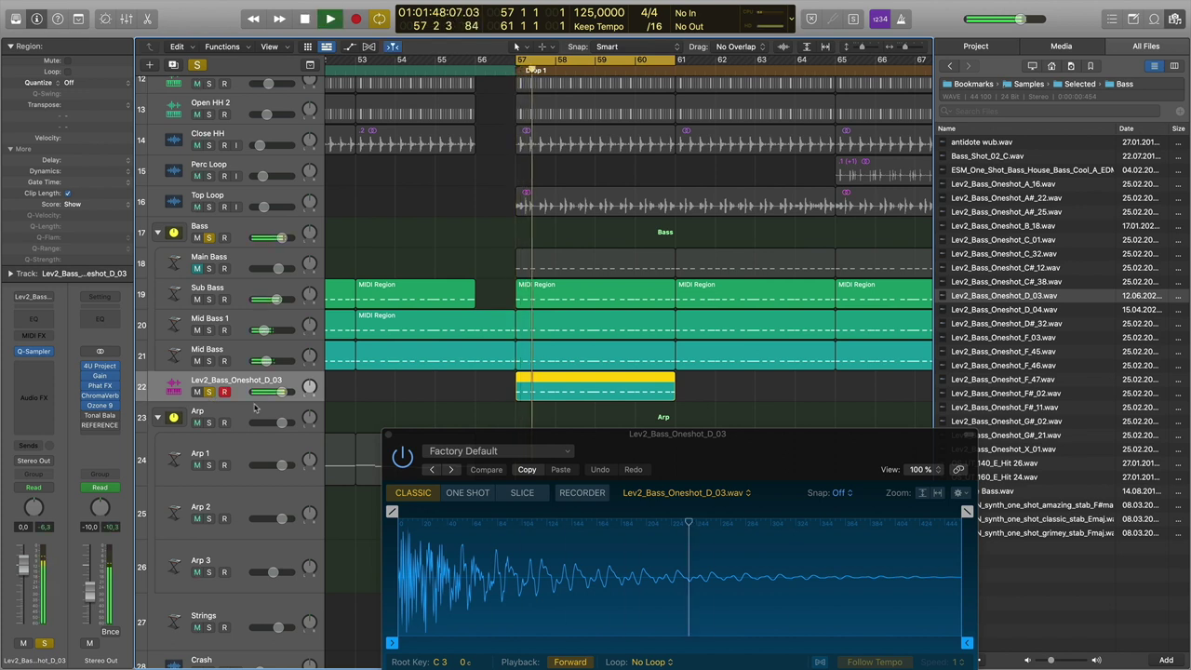
pyautogui.click(209, 238)
pyautogui.click(211, 392)
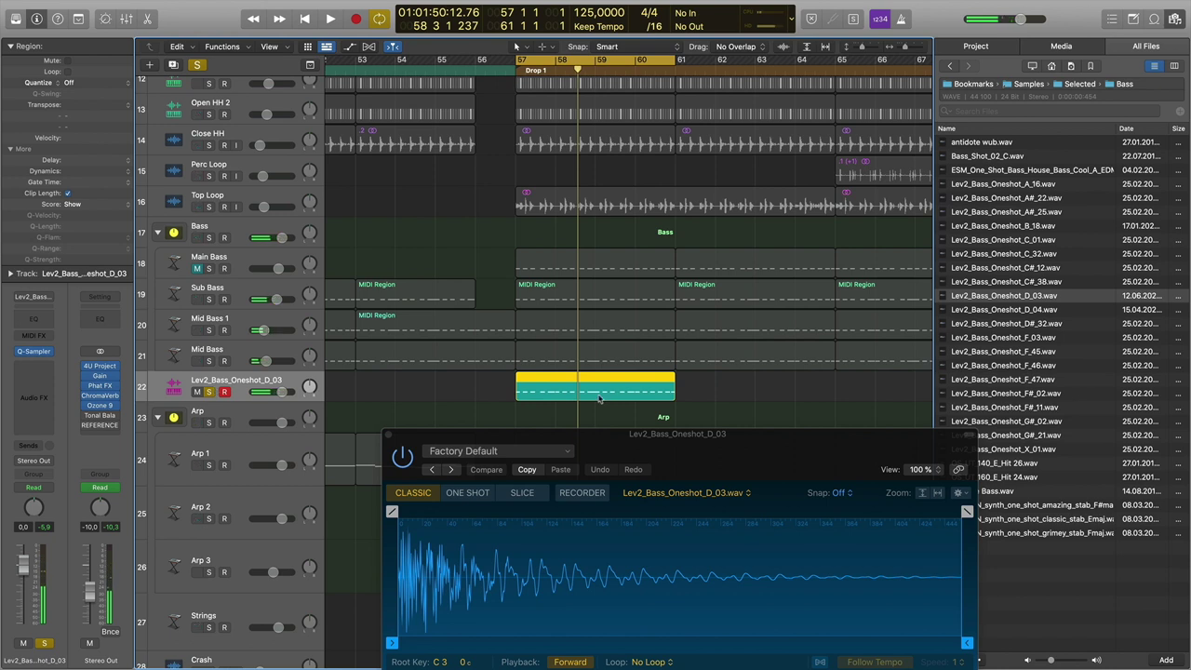
pyautogui.click(519, 71)
pyautogui.press('space')
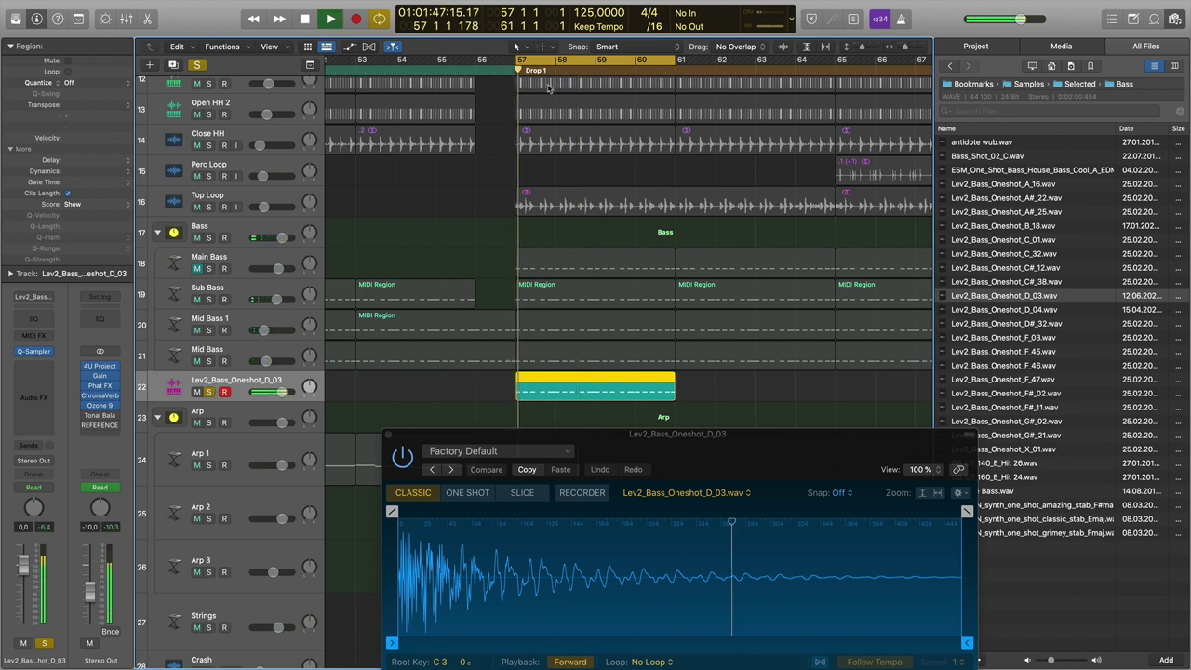
pyautogui.press('space')
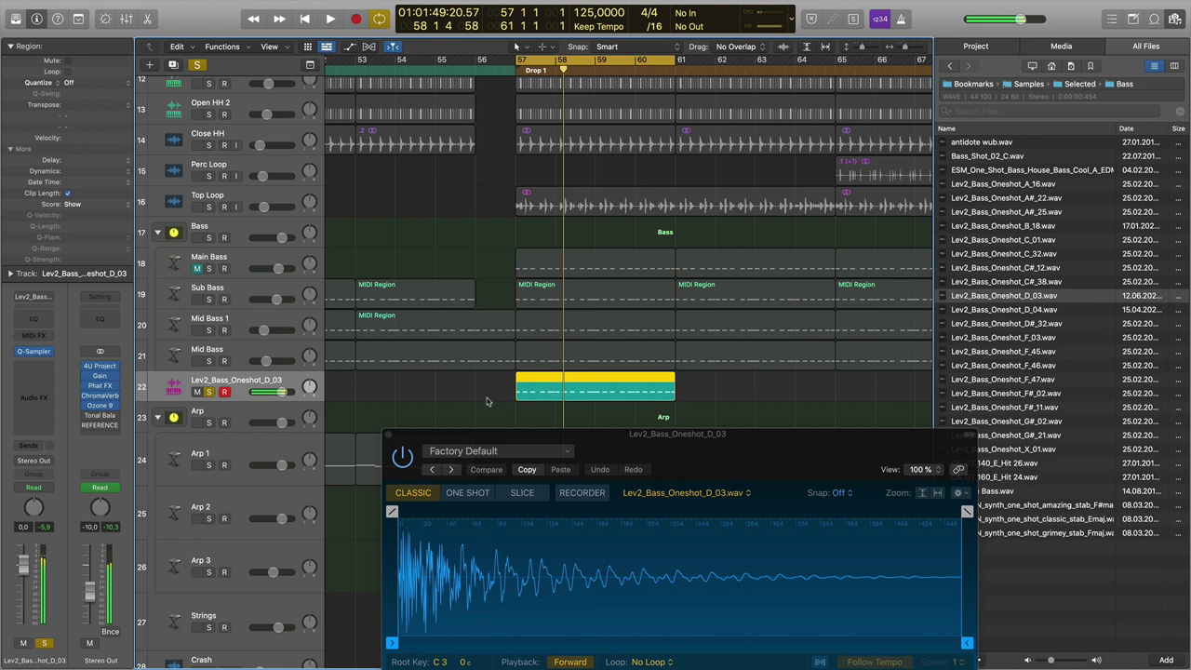
# Transpose all notes in the Lev2_Bass_Oneshot_D_03 region up one octave and play the region
pyautogui.doubleClick(569, 389)
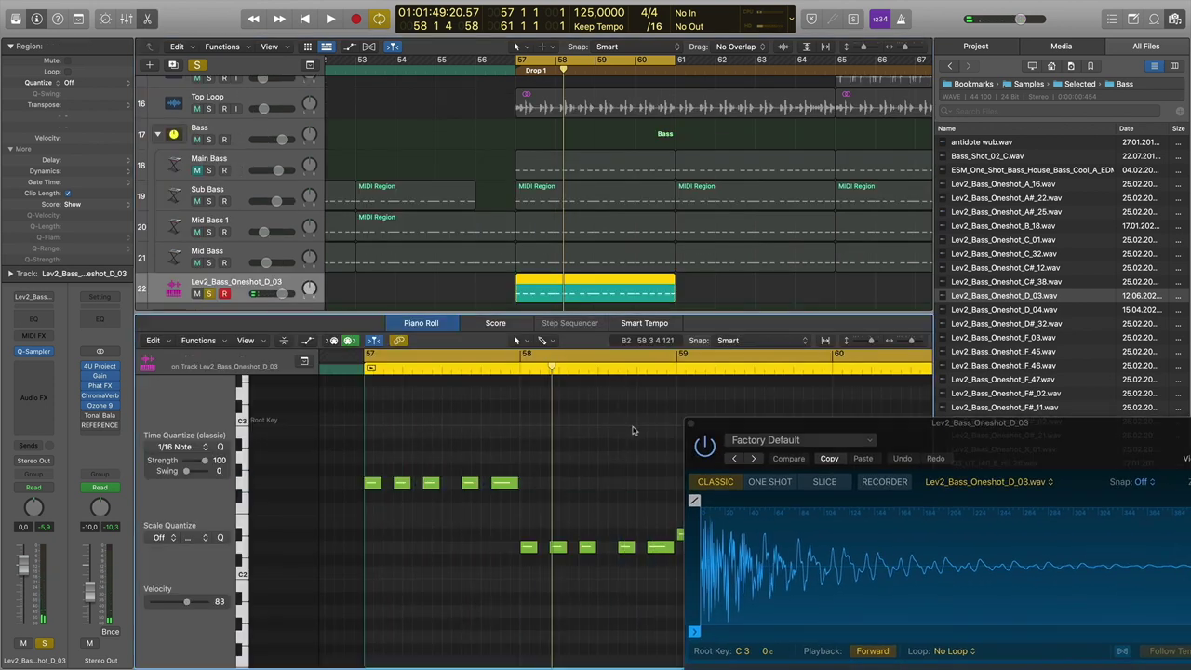
pyautogui.press('super+a')
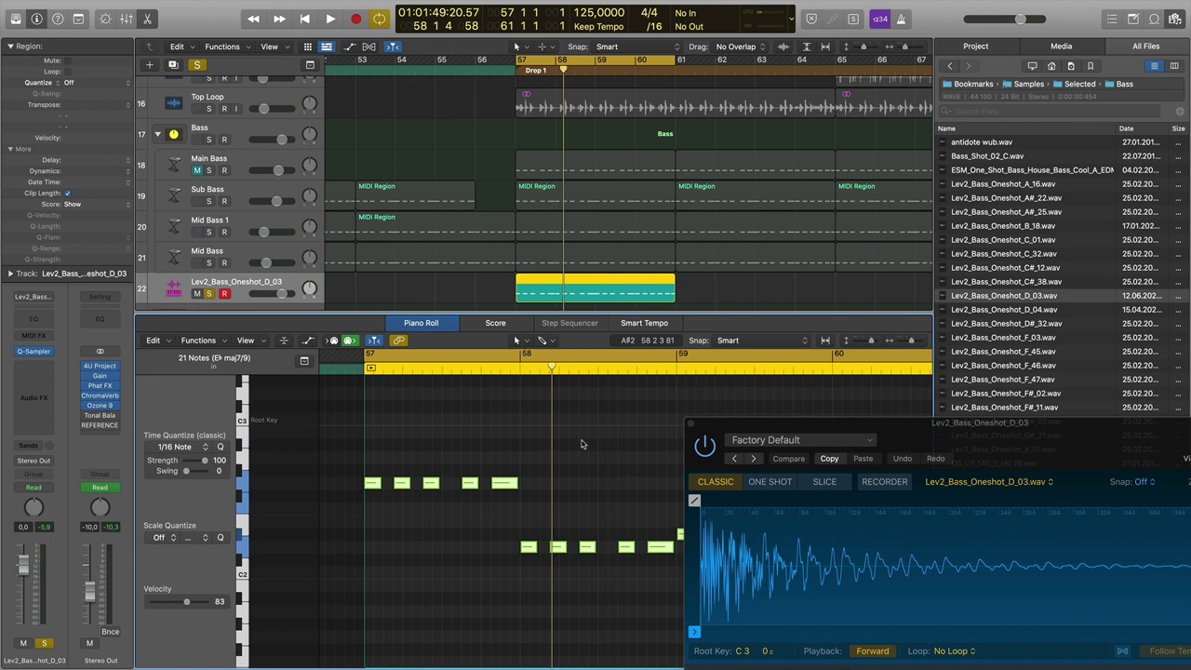
pyautogui.hotkey('alt', 'shift', 'Up')
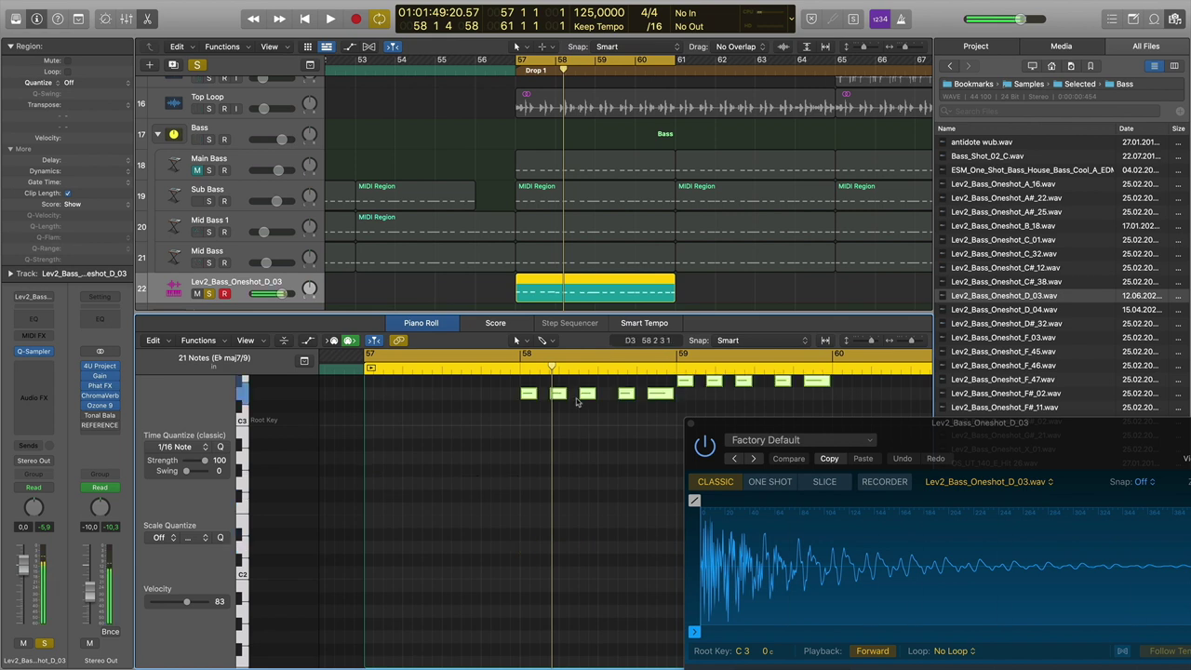
pyautogui.scroll(2, 566, 504)
pyautogui.scroll(4, 566, 504)
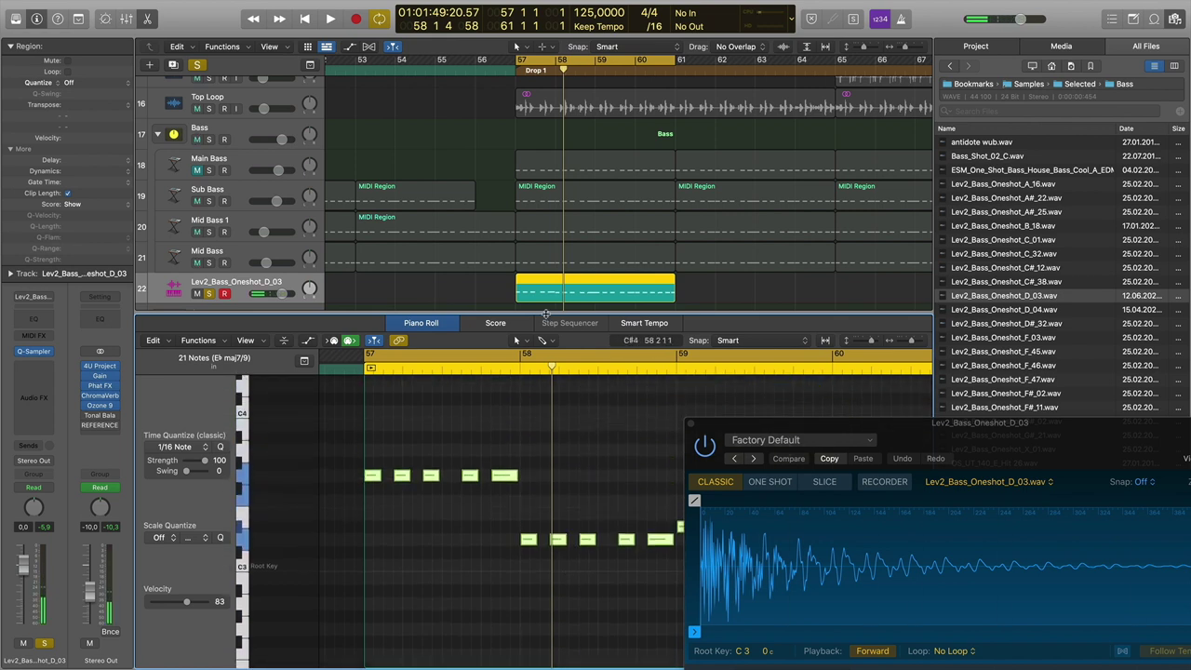
pyautogui.press('p')
pyautogui.press('space')
pyautogui.press('space')
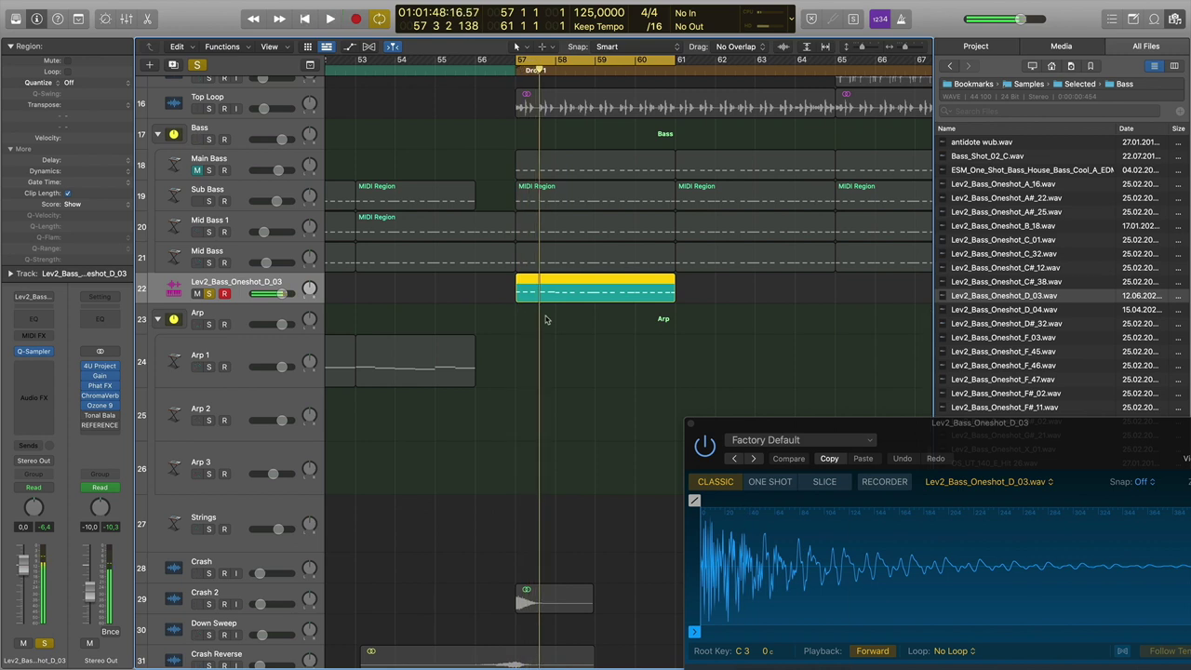
# Insert a Channel EQ on the Lev2_Bass_Oneshot_D_03 track and load its 1 Low Cut preset
pyautogui.click(36, 368)
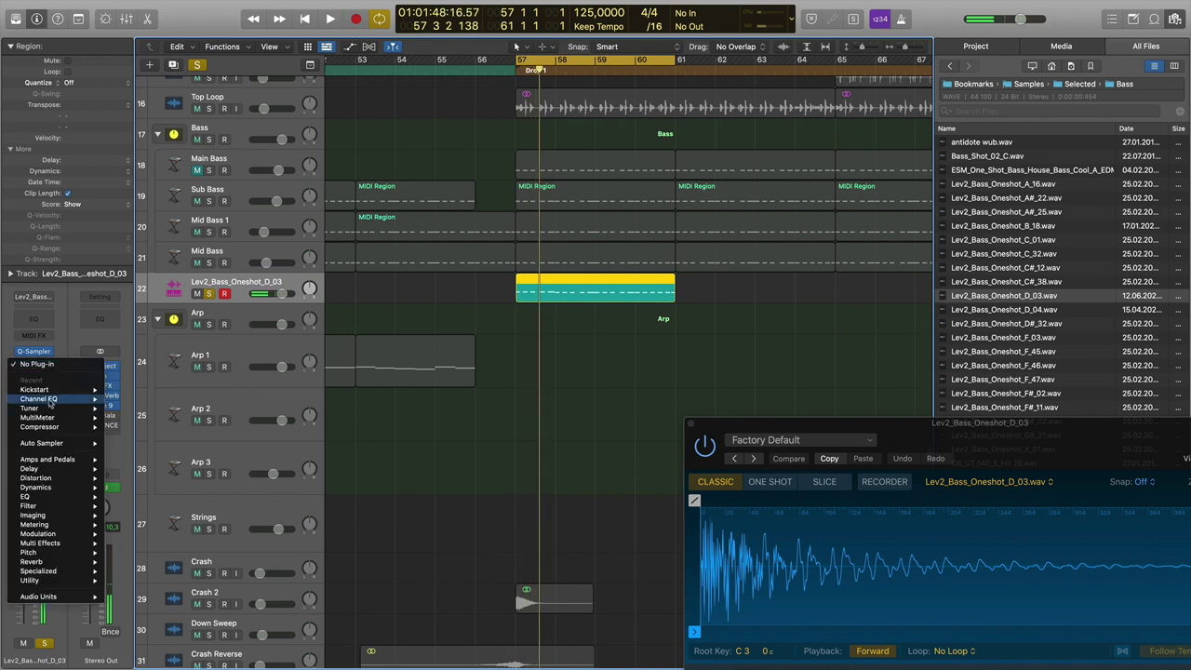
pyautogui.click(130, 401)
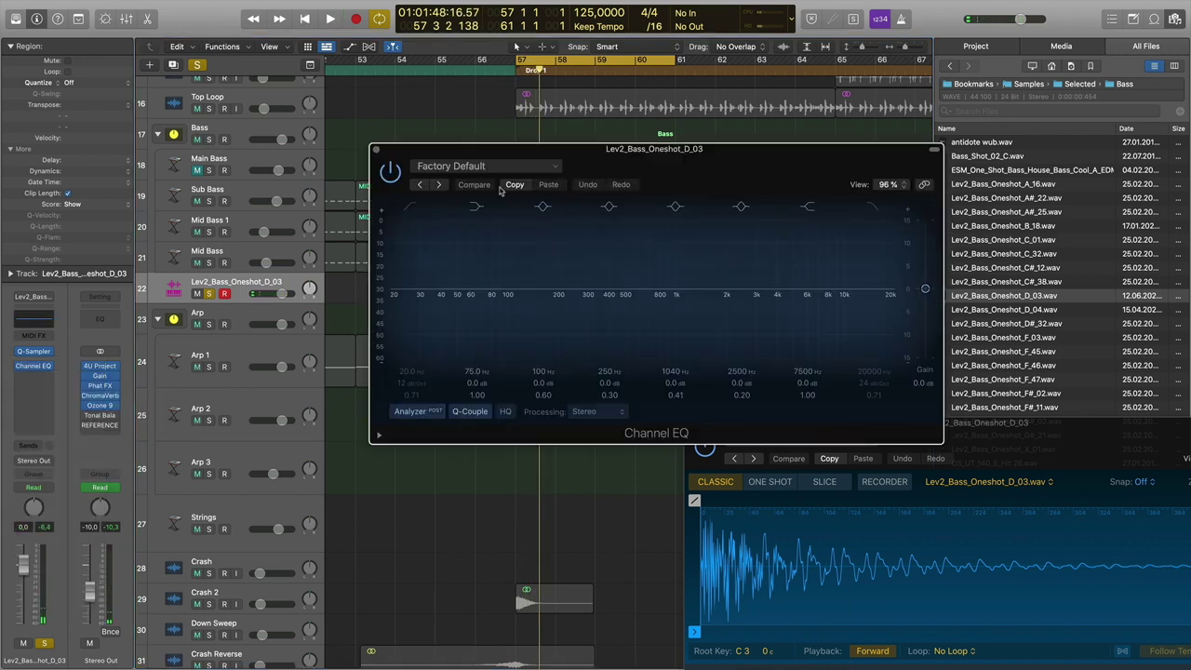
pyautogui.click(467, 167)
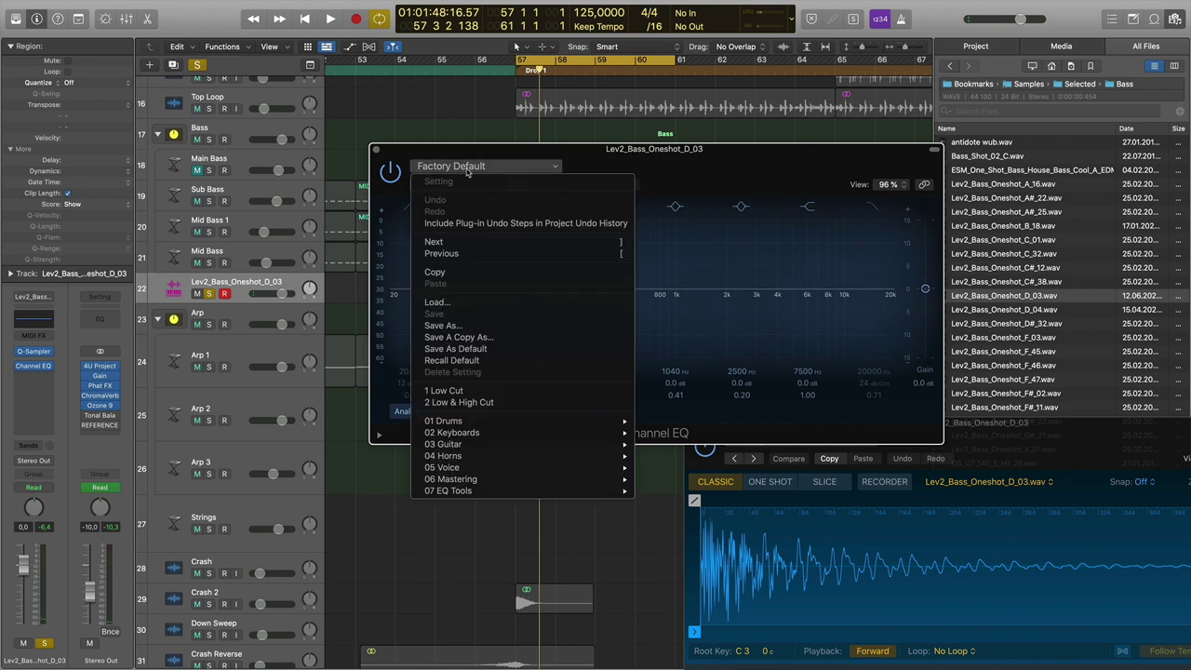
pyautogui.click(480, 392)
pyautogui.click(376, 150)
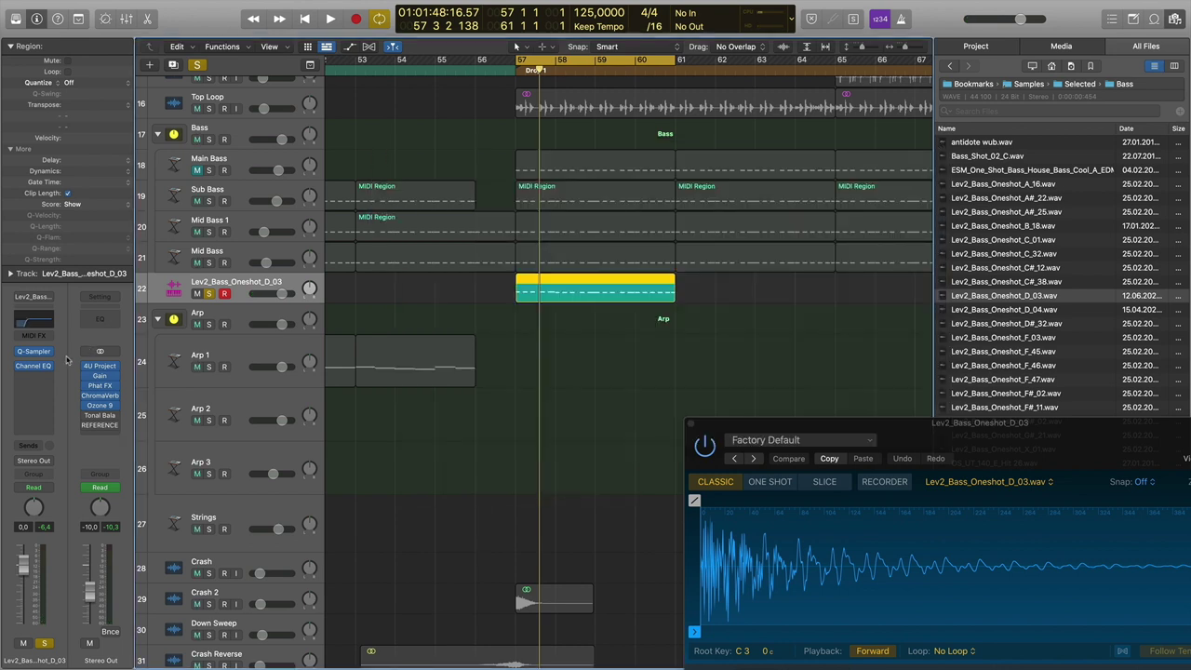
# Insert stereo Kickstart after the Channel EQ, choose the second curve in the lower row, and set its Mix to 80%
pyautogui.click(60, 377)
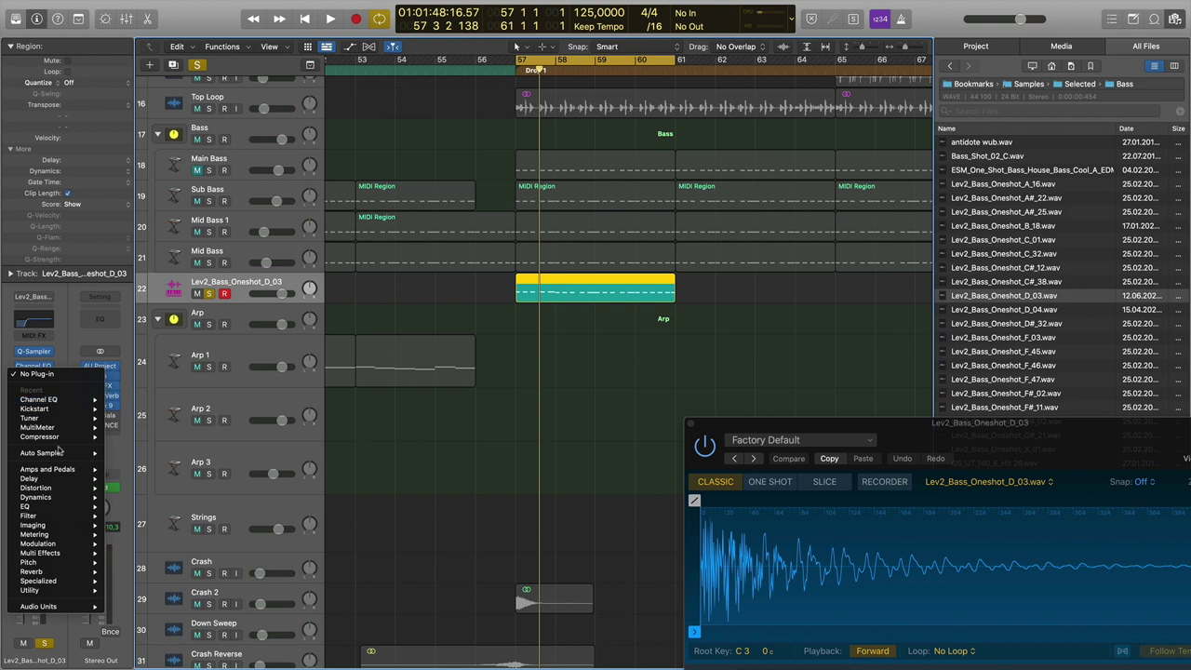
pyautogui.moveTo(64, 410)
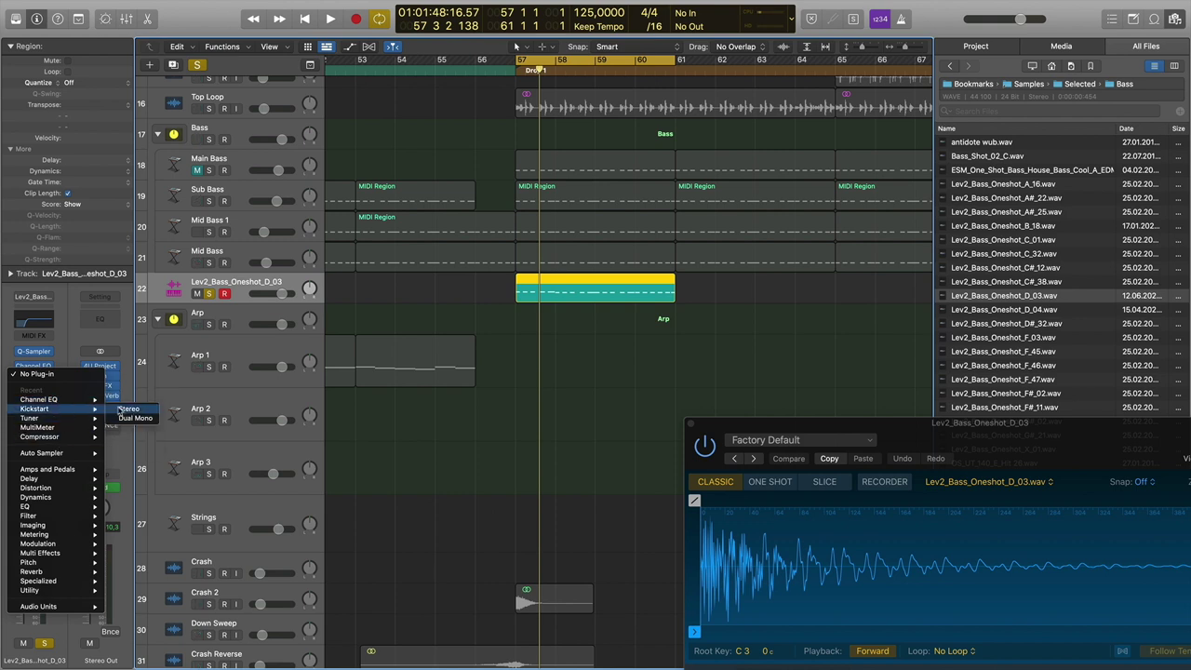
pyautogui.click(121, 410)
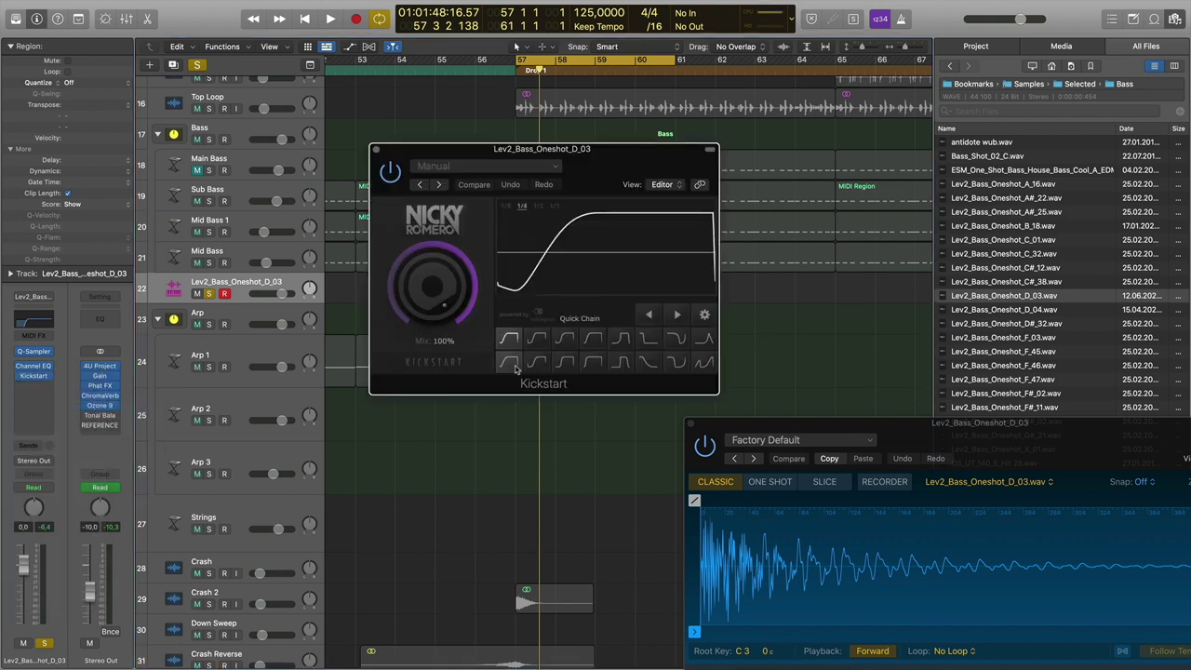
pyautogui.click(536, 362)
pyautogui.moveTo(448, 285); pyautogui.dragTo(448, 308)
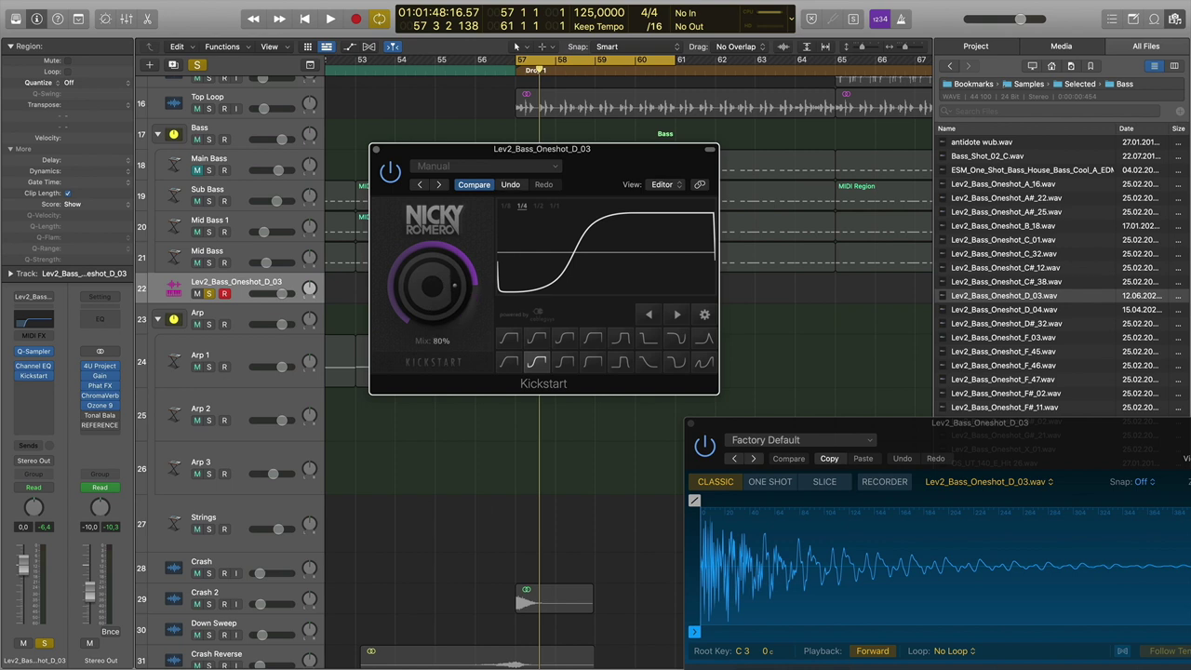
pyautogui.click(377, 150)
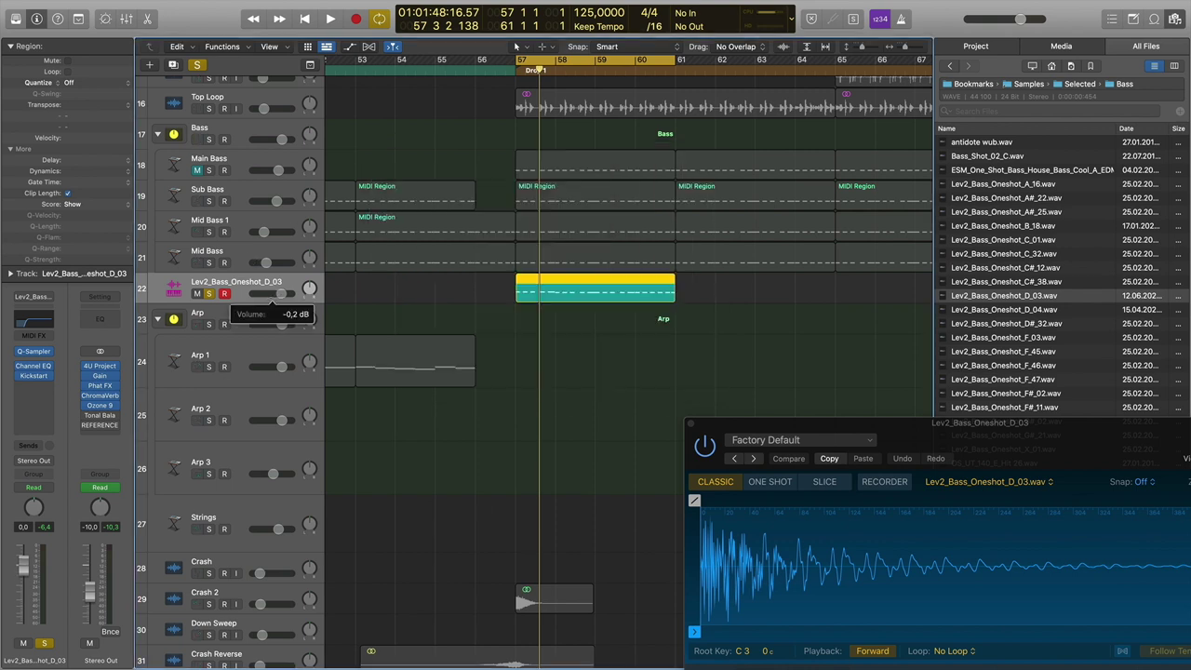
# Solo Sub Bass, Mid Bass 1 and Mid Bass with the one-shot track, and set the one-shot's volume to -3.0 dB during playback
pyautogui.moveTo(209, 201); pyautogui.dragTo(209, 263)
pyautogui.press('space')
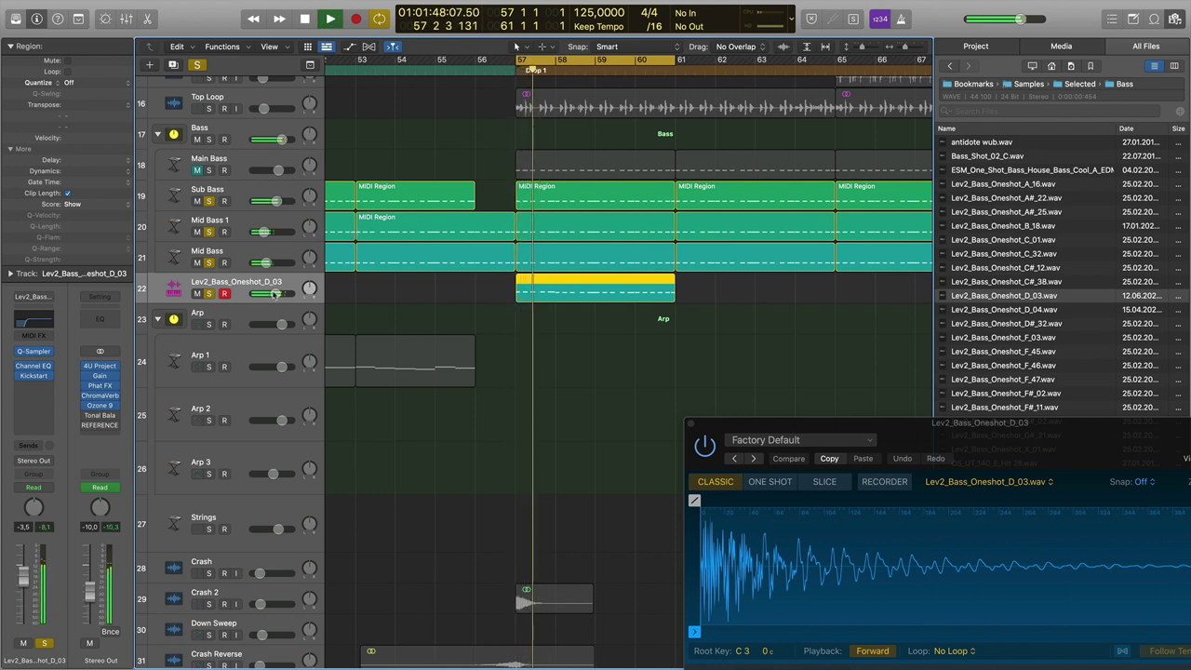
pyautogui.moveTo(274, 294); pyautogui.dragTo(277, 294)
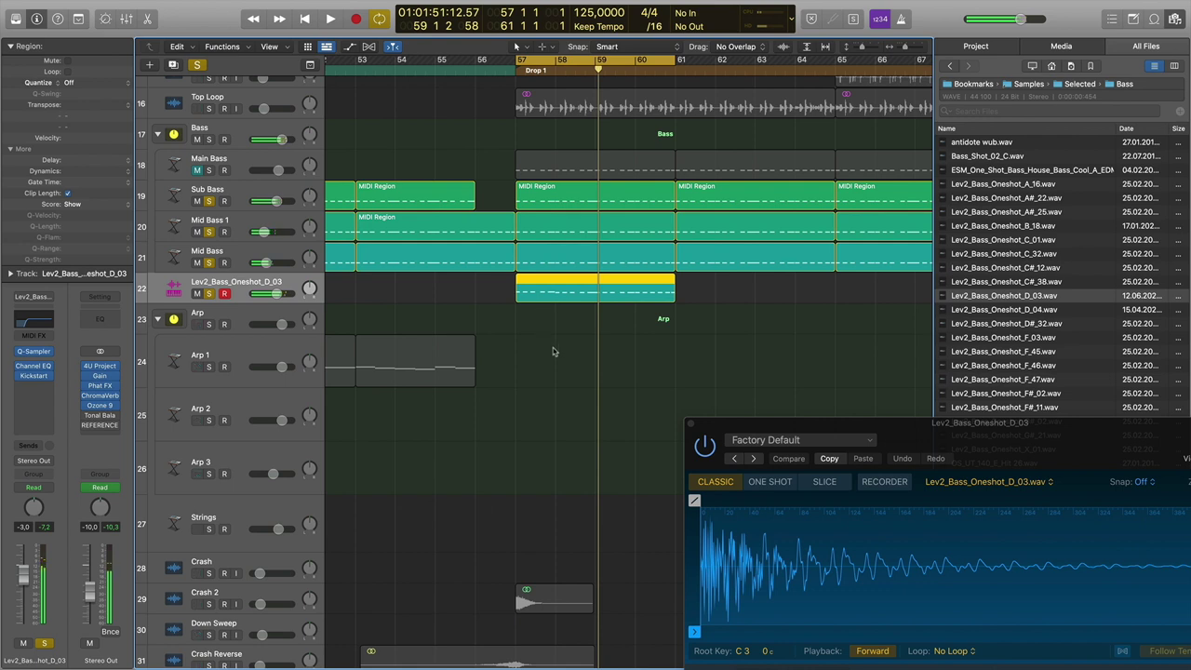
pyautogui.press('space')
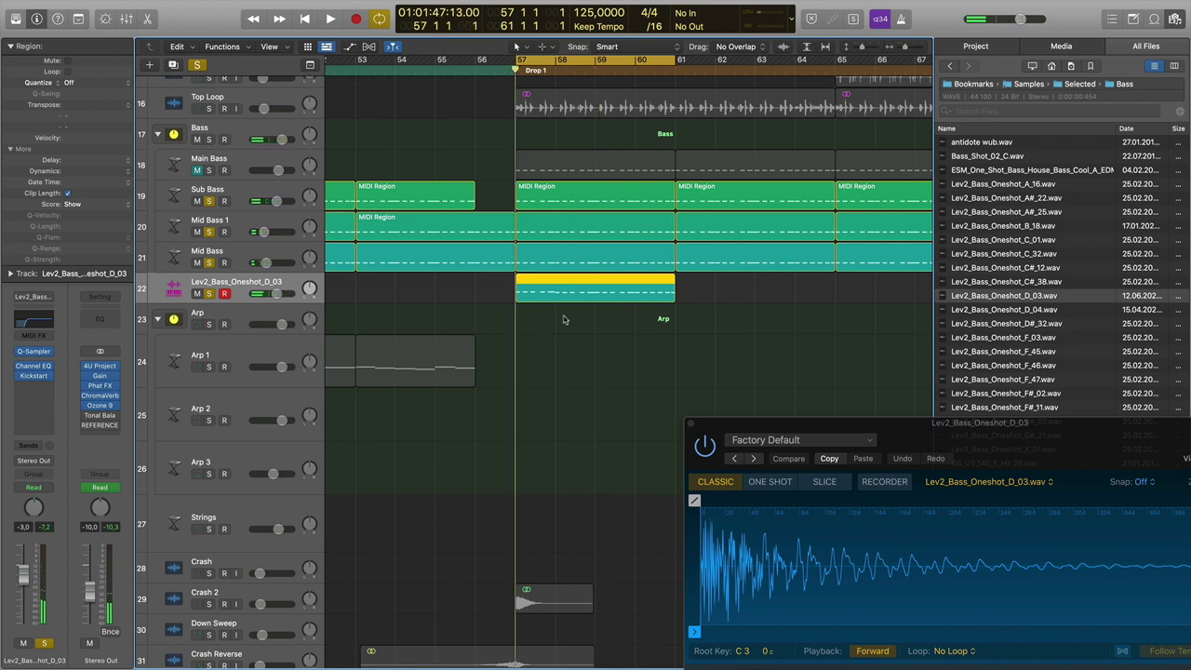
# Unsolo Sub Bass, Mid Bass 1 and Mid Bass, leaving the one-shot track soloed, and close the Quick Sampler window
pyautogui.click(563, 320)
pyautogui.click(209, 201)
pyautogui.click(208, 201)
pyautogui.click(209, 201)
pyautogui.click(208, 232)
pyautogui.click(209, 263)
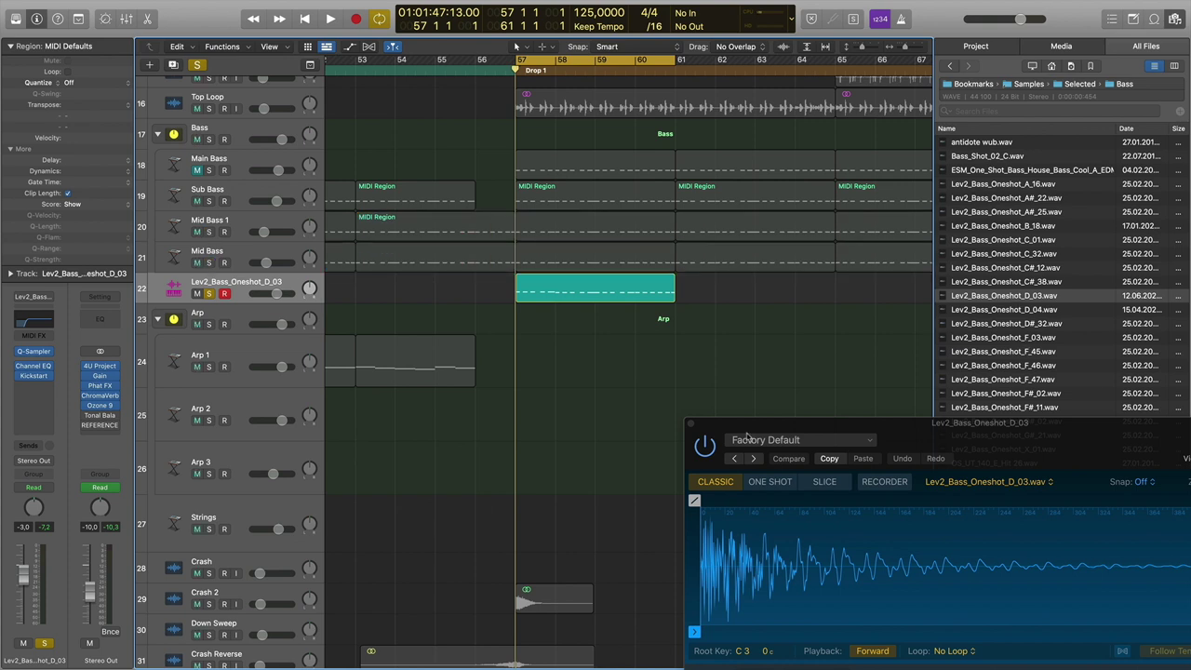
pyautogui.click(690, 426)
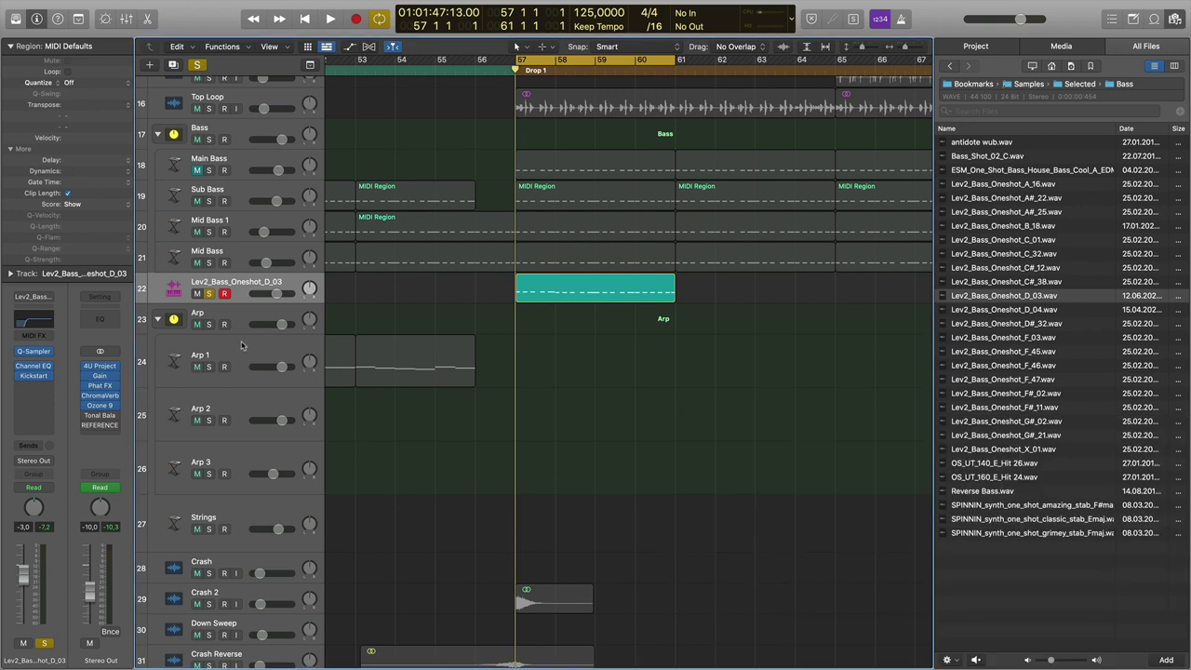
# Open the one-shot region in the Piano Roll and move the five notes in bar 57 down to C3
pyautogui.doubleClick(536, 290)
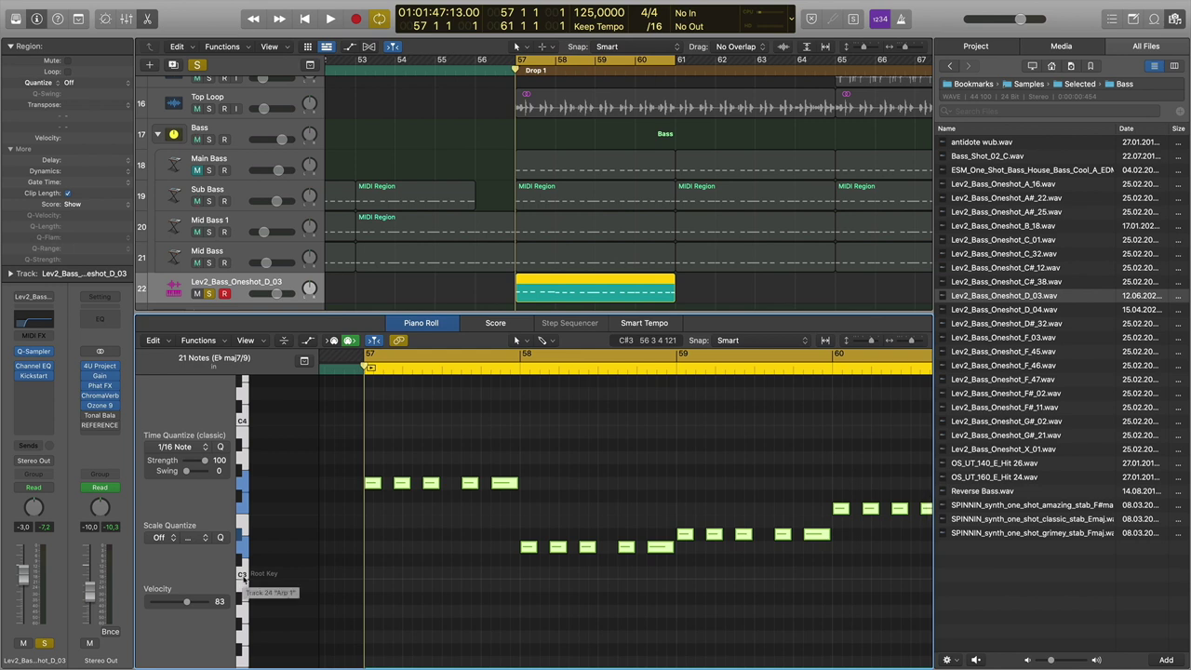
pyautogui.click(383, 537)
pyautogui.press('super+a')
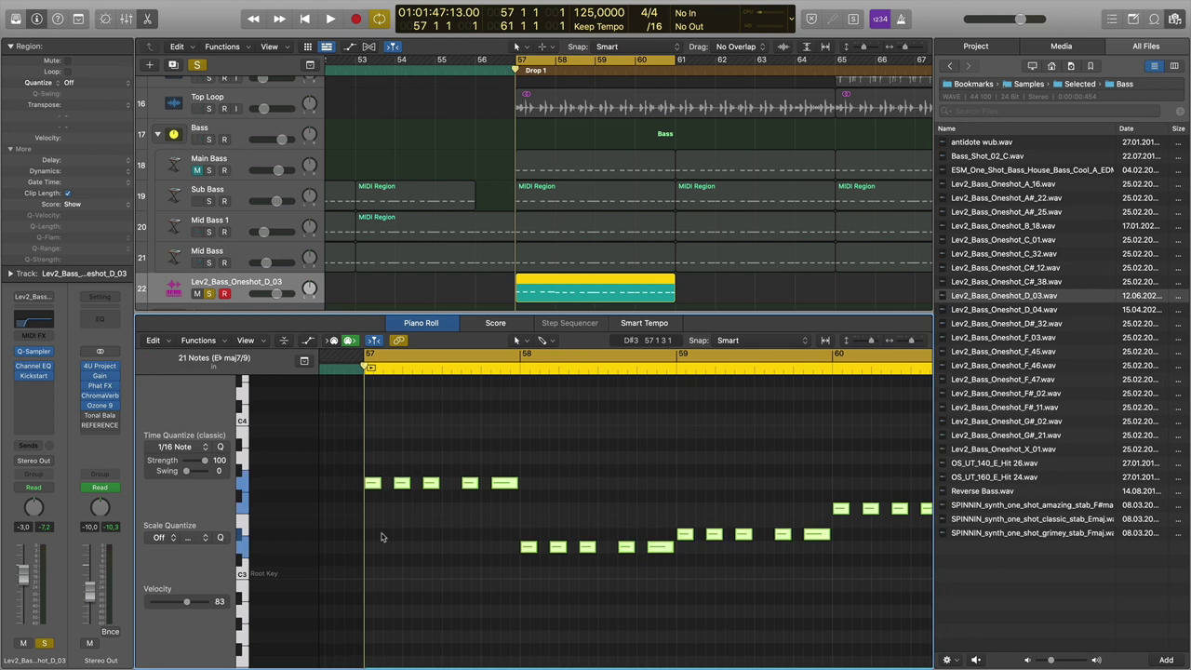
pyautogui.click(374, 514)
pyautogui.moveTo(374, 508); pyautogui.dragTo(504, 479)
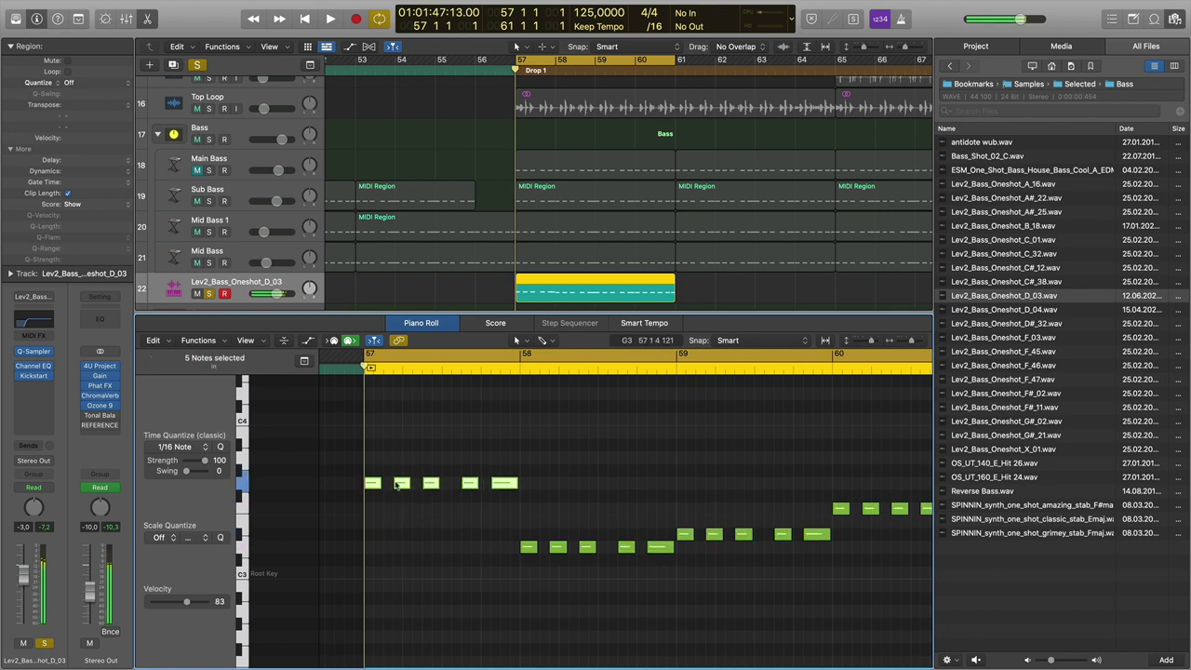
pyautogui.moveTo(375, 486); pyautogui.dragTo(374, 578)
# Delete the notes after bar 57, shorten the region and cycle range to that one bar, and hide the file browser
pyautogui.moveTo(493, 550); pyautogui.dragTo(926, 472)
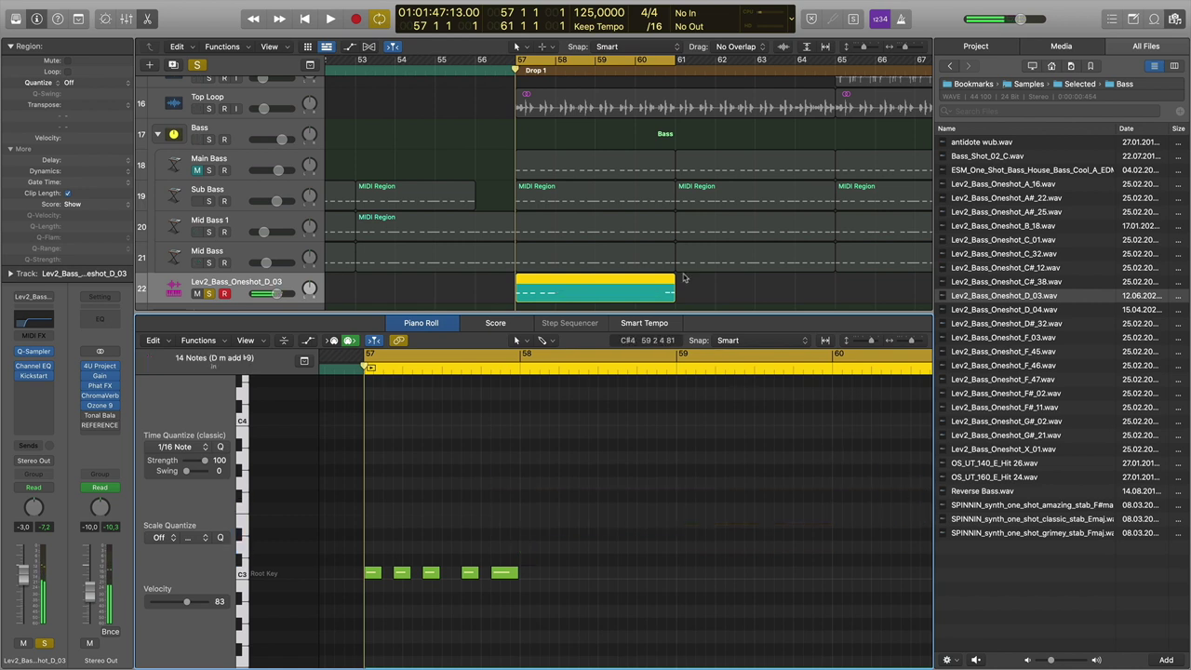
pyautogui.moveTo(674, 294); pyautogui.dragTo(549, 292)
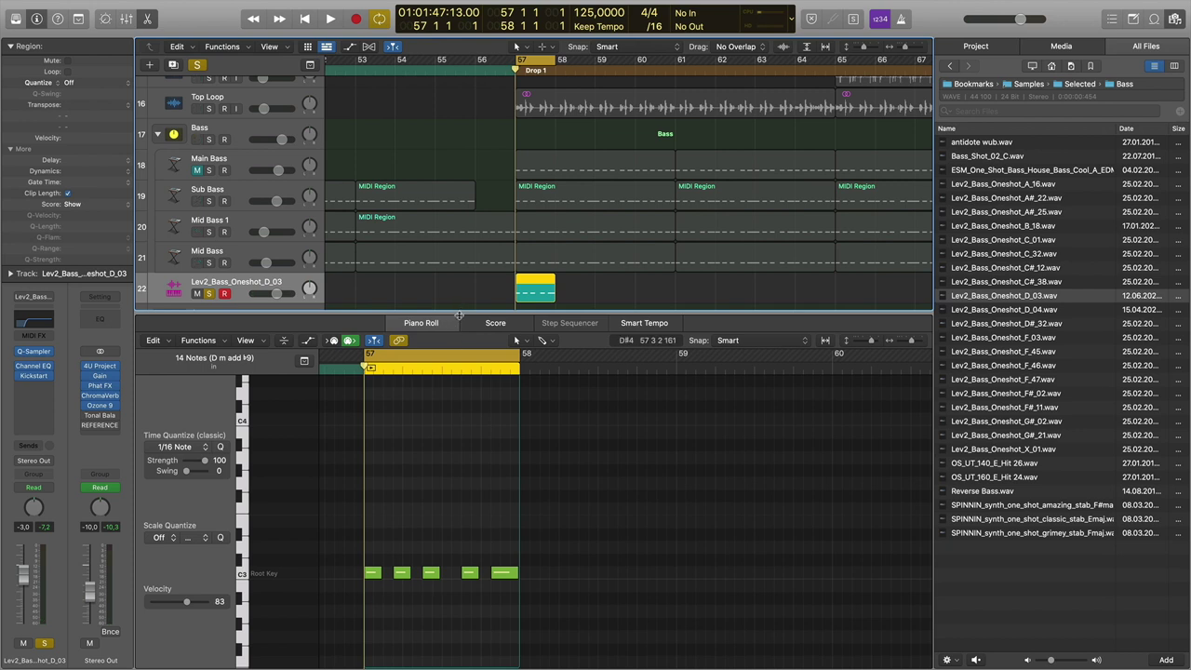
pyautogui.press('f')
# Insert a stereo Tuner before the Channel EQ on the one-shot track and play the C3 notes to read their pitch
pyautogui.moveTo(46, 370)
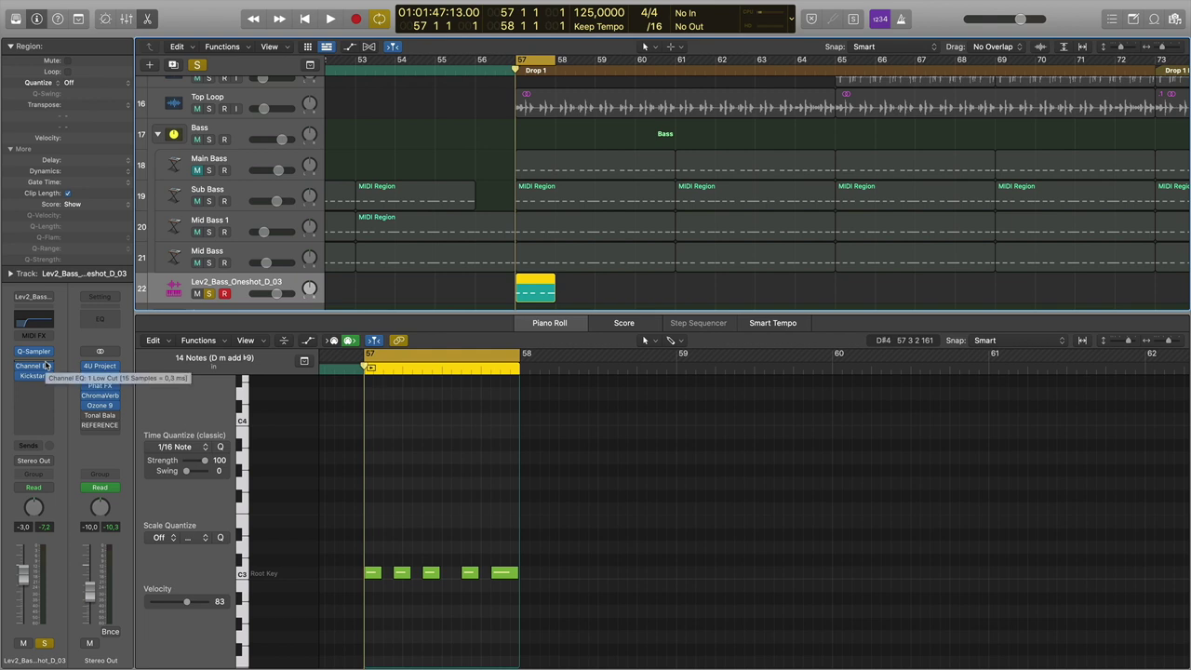
pyautogui.click(47, 367)
pyautogui.moveTo(96, 573)
pyautogui.moveTo(95, 528)
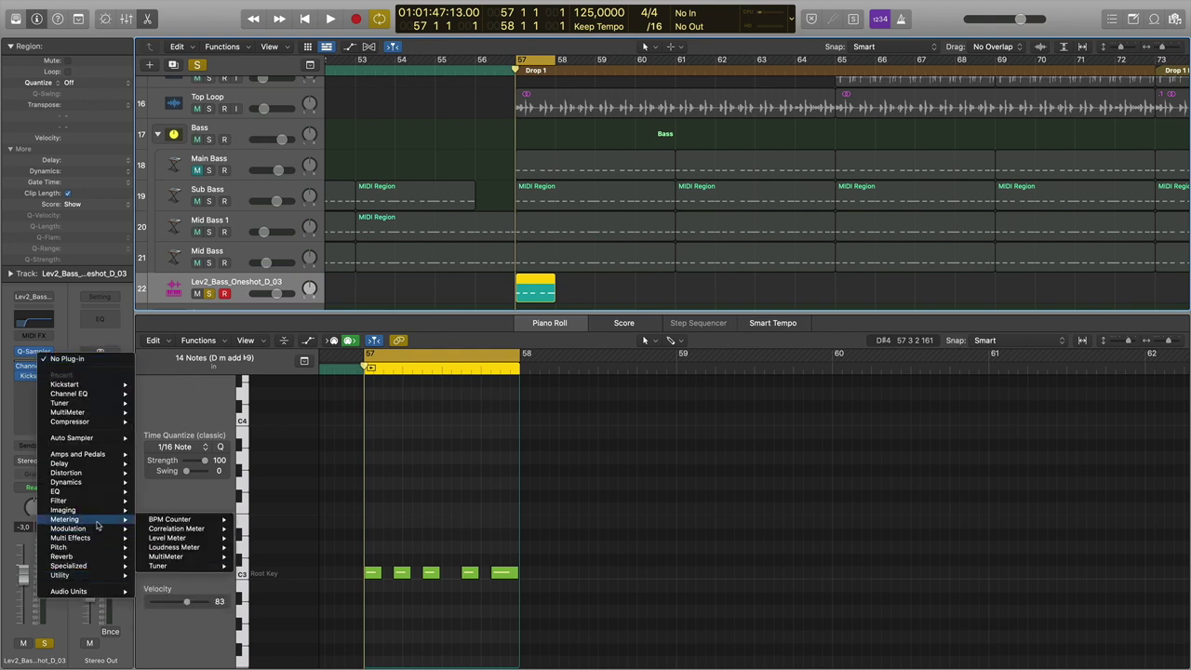
pyautogui.moveTo(170, 570)
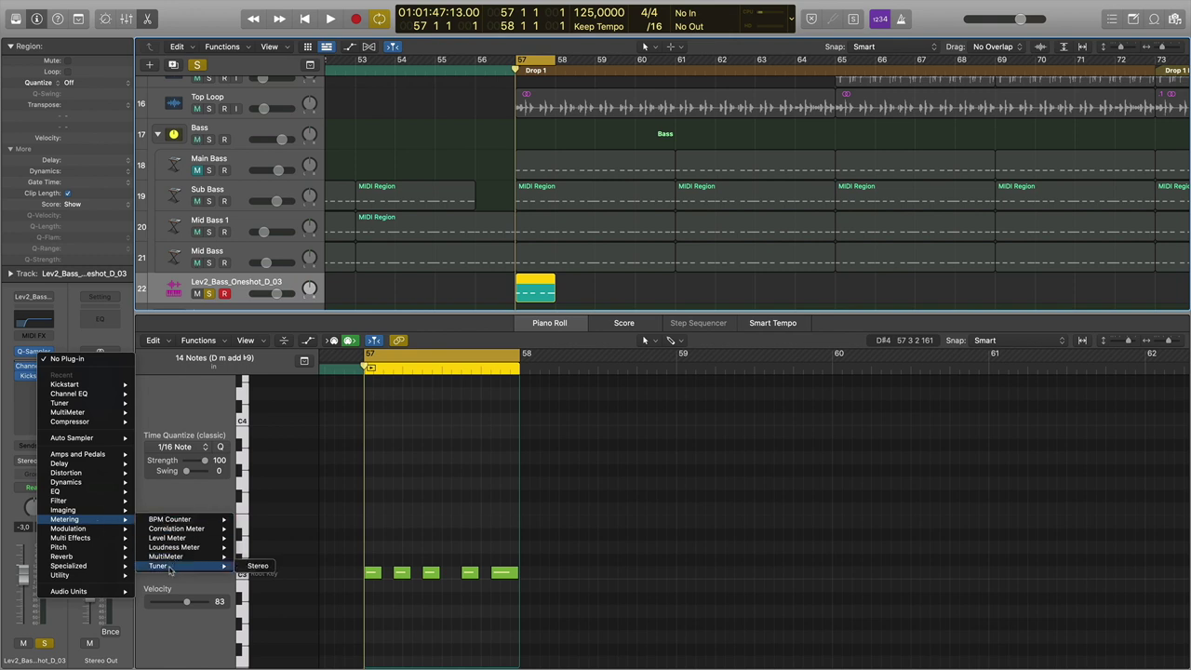
pyautogui.click(256, 566)
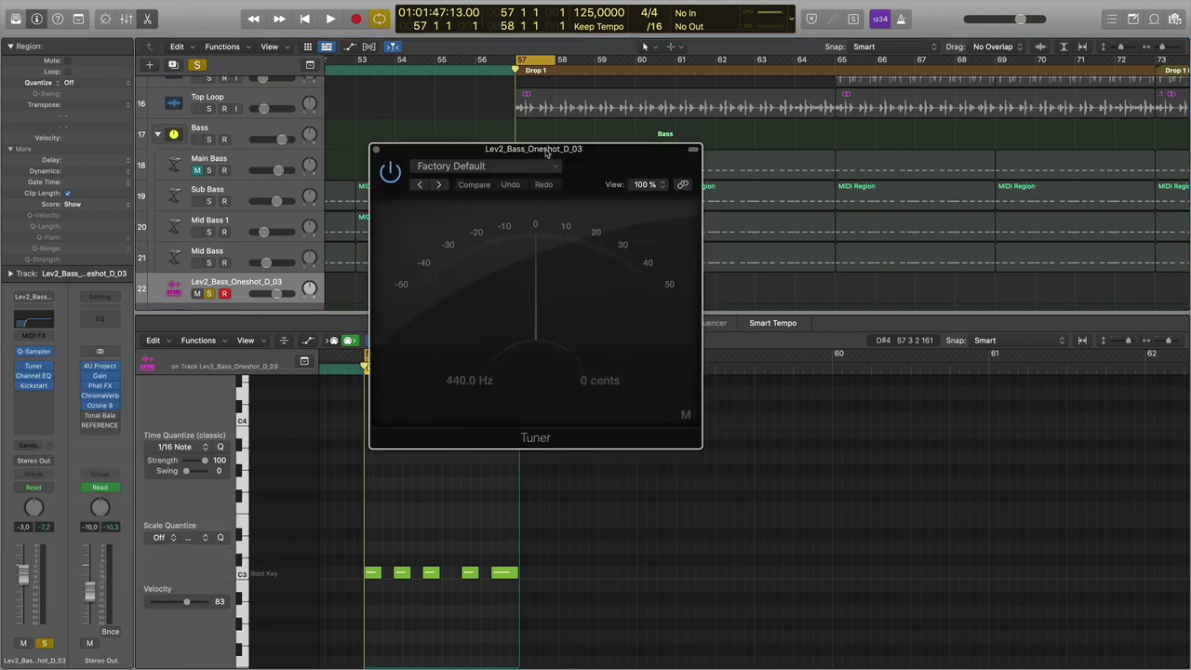
pyautogui.moveTo(547, 156); pyautogui.dragTo(822, 206)
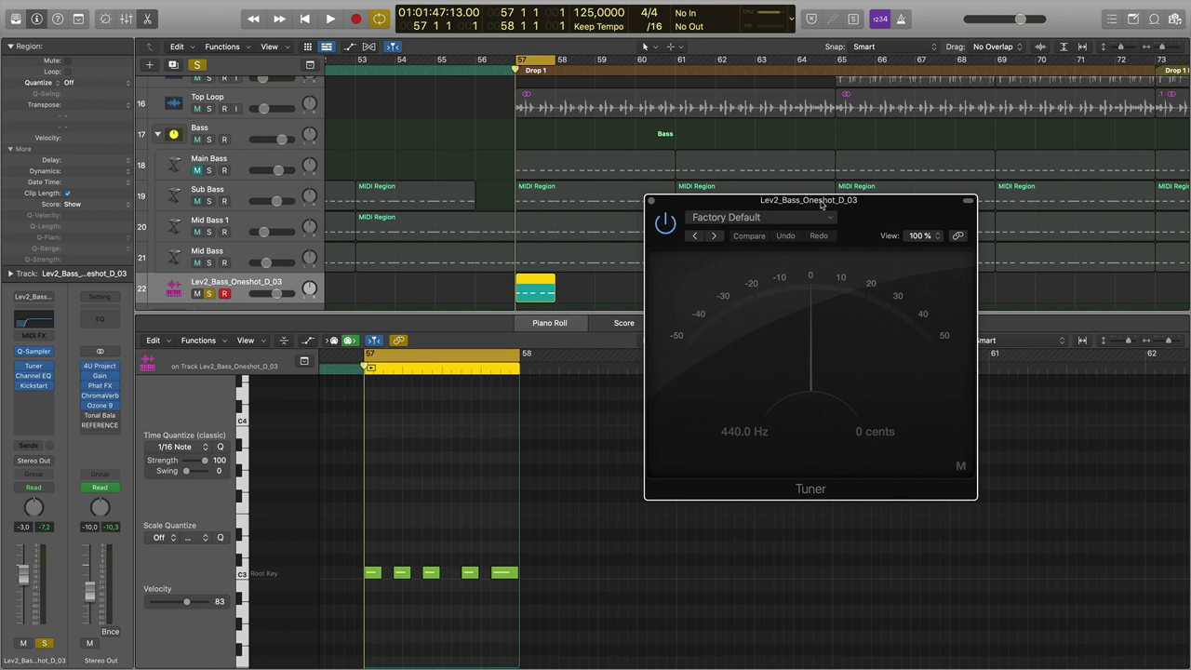
pyautogui.press('space')
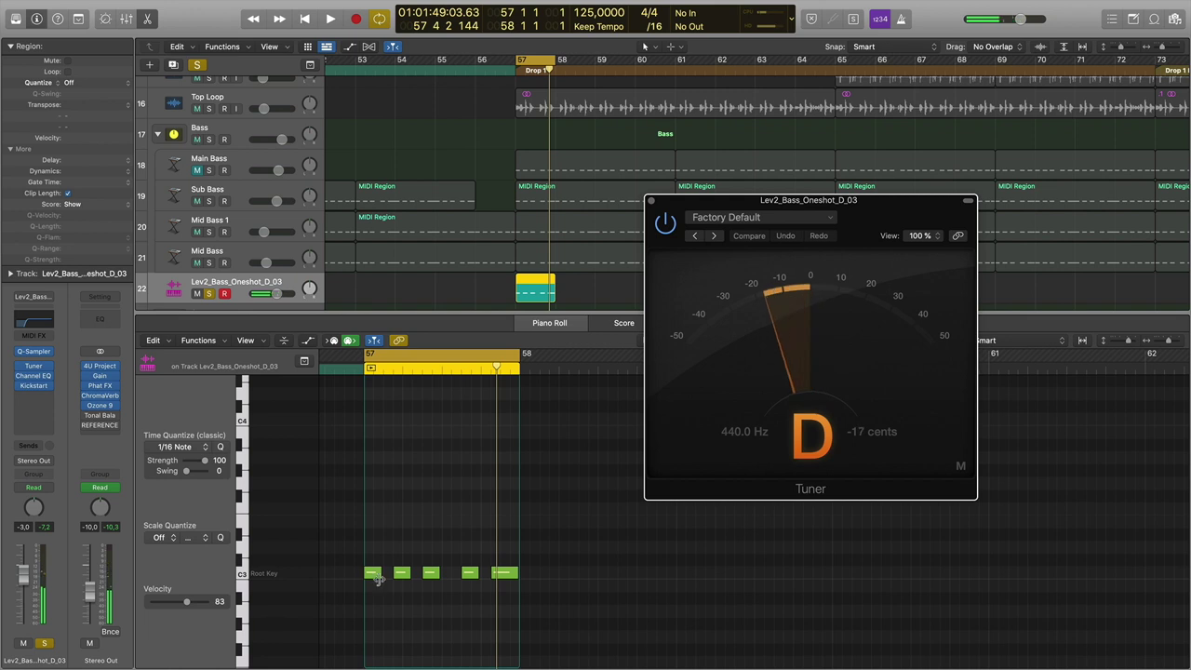
pyautogui.moveTo(376, 578)
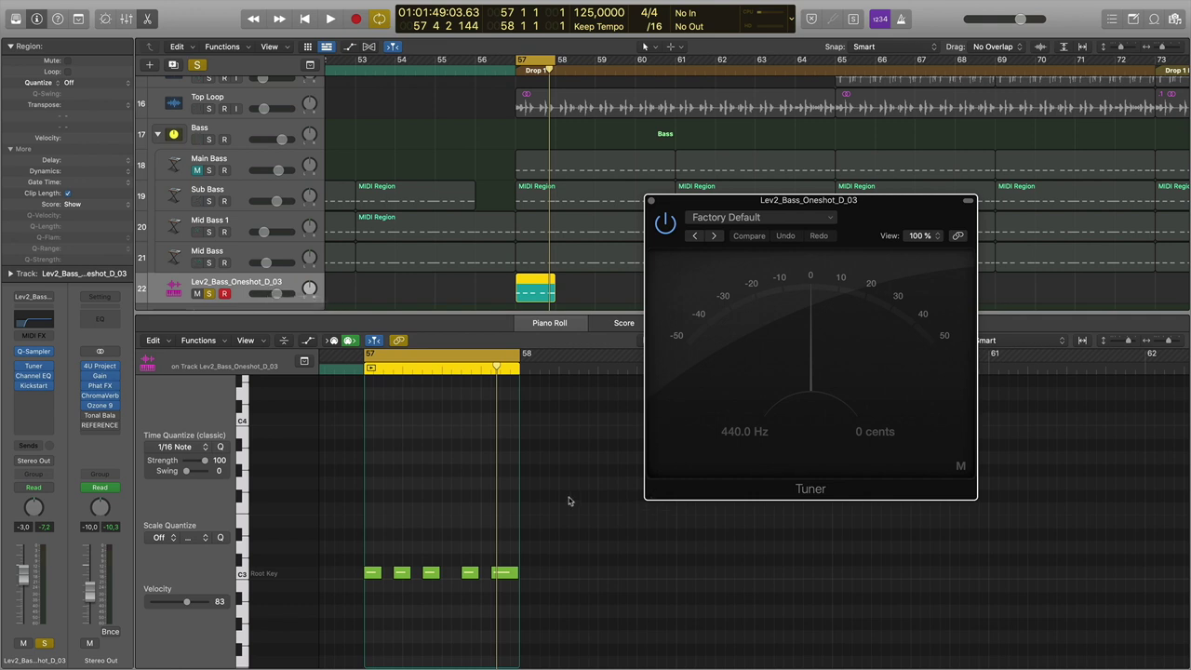
pyautogui.hotkey('alt', 'Up')
pyautogui.hotkey('alt', 'Up')
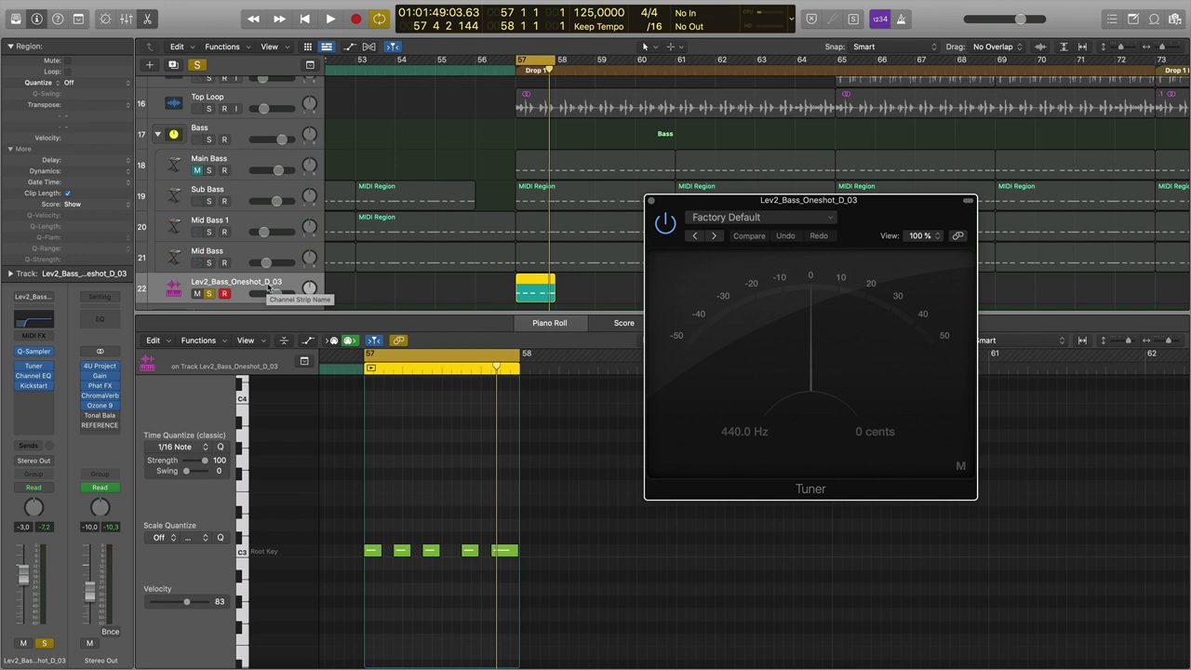
pyautogui.press('super+Right')
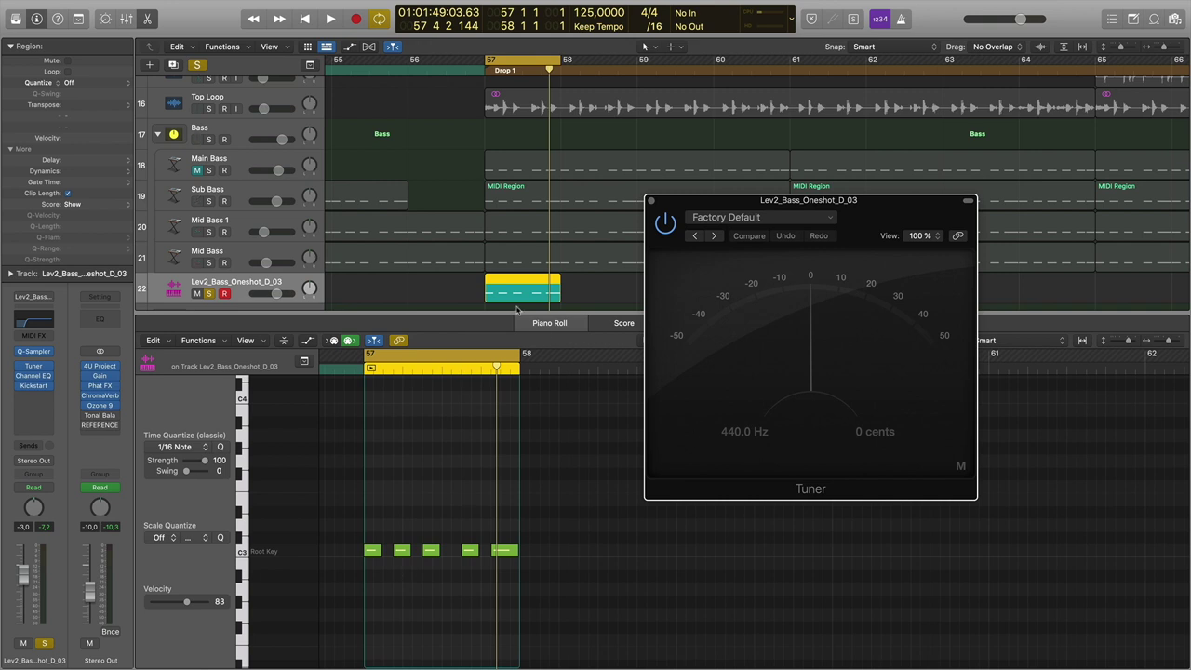
pyautogui.moveTo(518, 317); pyautogui.dragTo(518, 341)
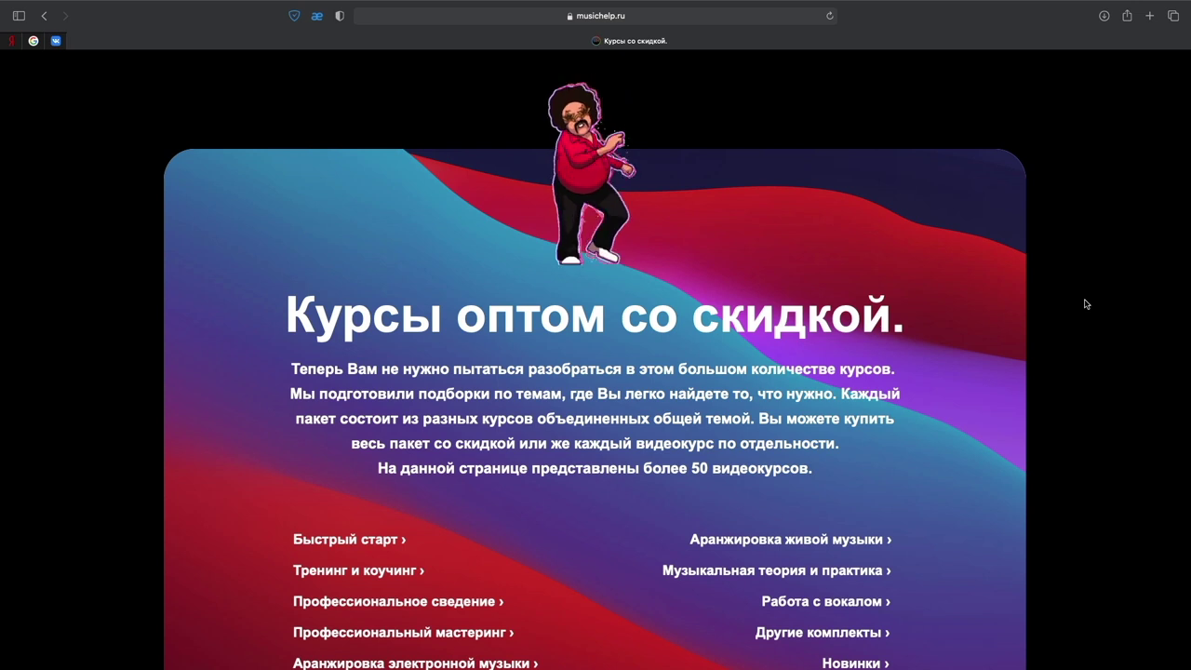
# Switch to Safari and browse the discounted course bundles on musichelp.ru, from Аранжировка живой музыки down to Работа с вокалом
pyautogui.scroll(-4, 1085, 303)
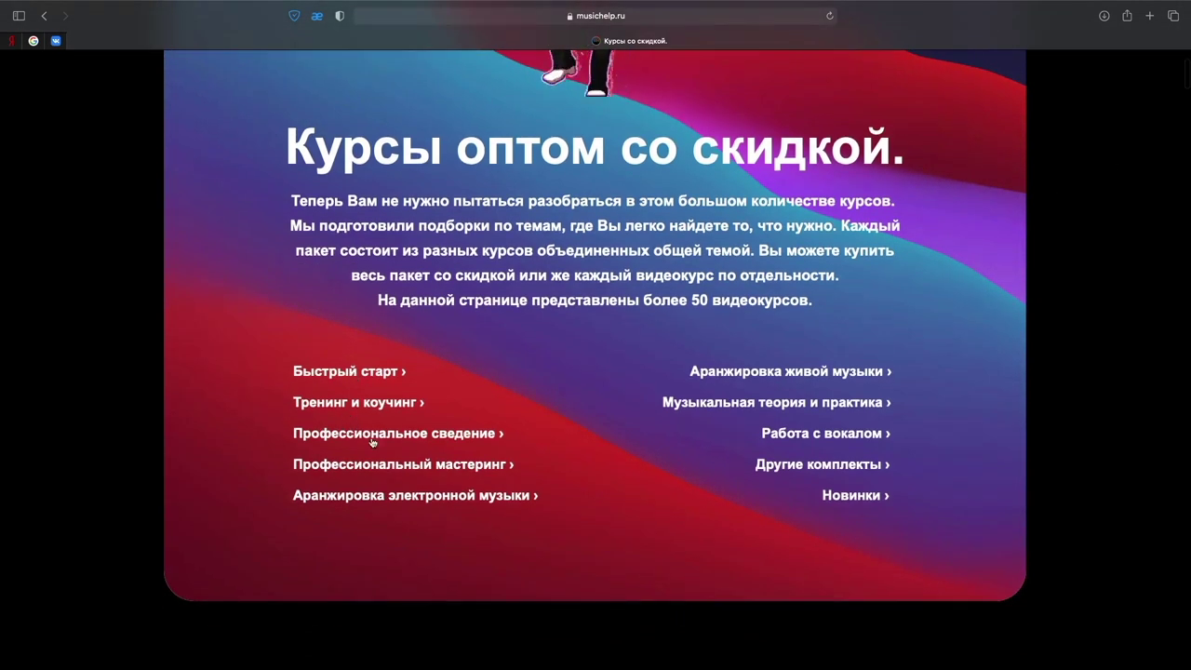
pyautogui.click(747, 372)
pyautogui.scroll(-2, 727, 379)
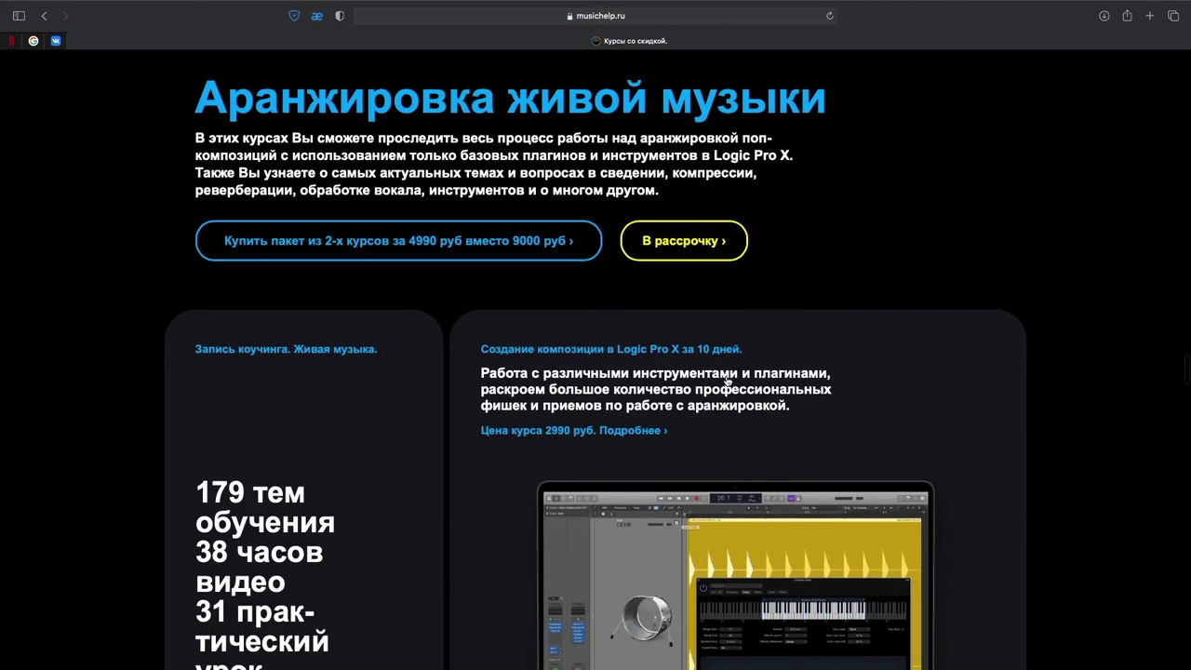
pyautogui.scroll(-15, 347, 423)
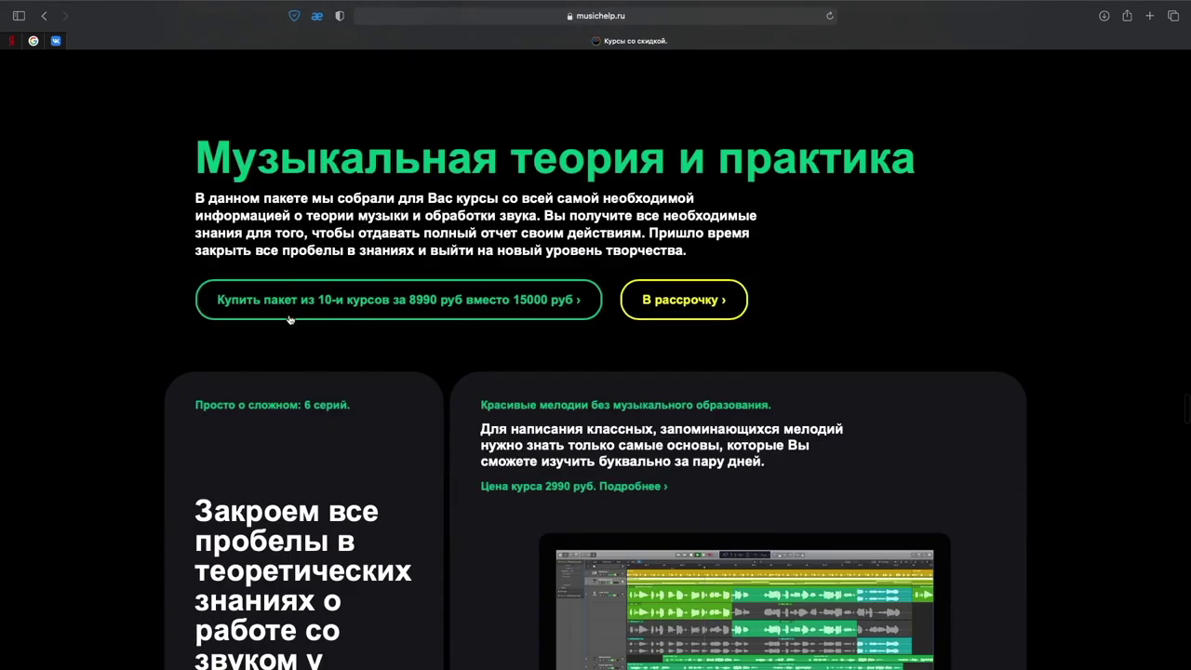
pyautogui.scroll(-9, 309, 320)
pyautogui.scroll(-10, 278, 374)
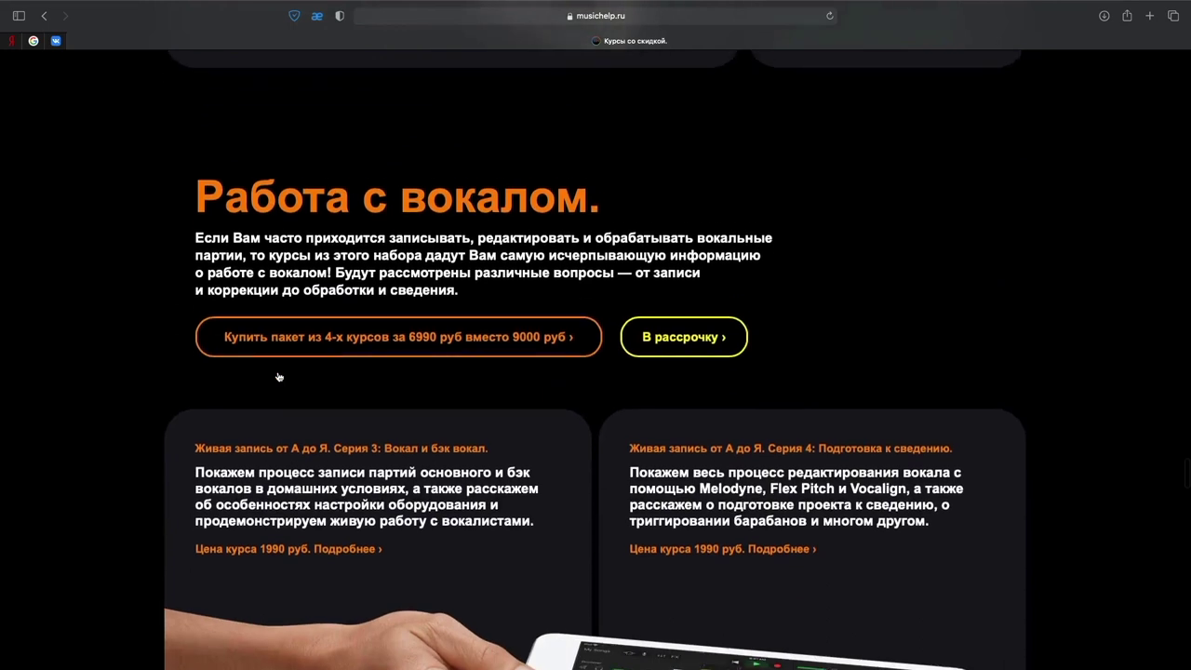
pyautogui.scroll(-1, 278, 376)
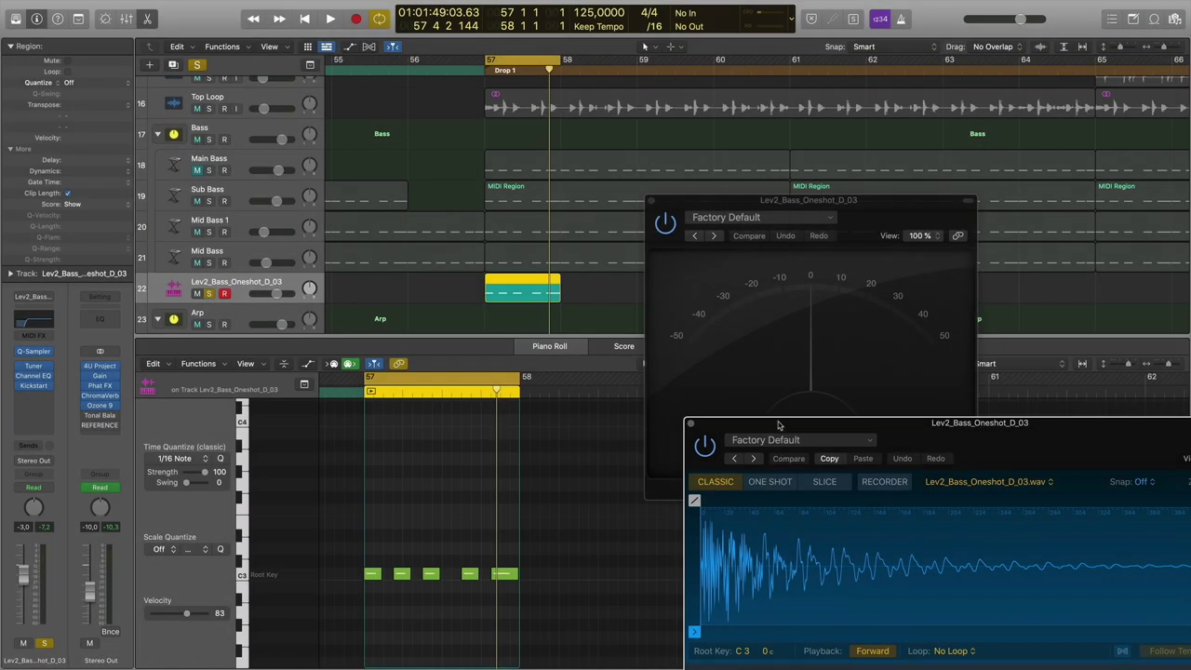
# Set Quick Sampler's Root Key to D3 and play the C3 notes again to check their pitch in the Tuner
pyautogui.moveTo(782, 422); pyautogui.dragTo(763, 155)
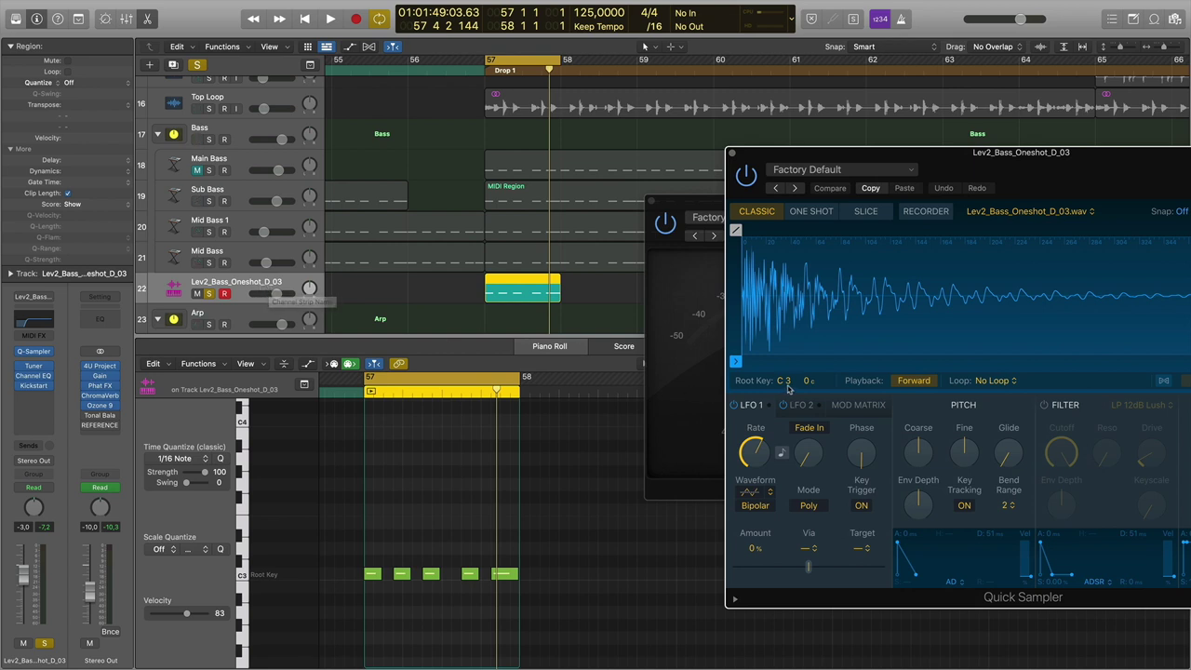
pyautogui.moveTo(788, 389); pyautogui.dragTo(787, 386)
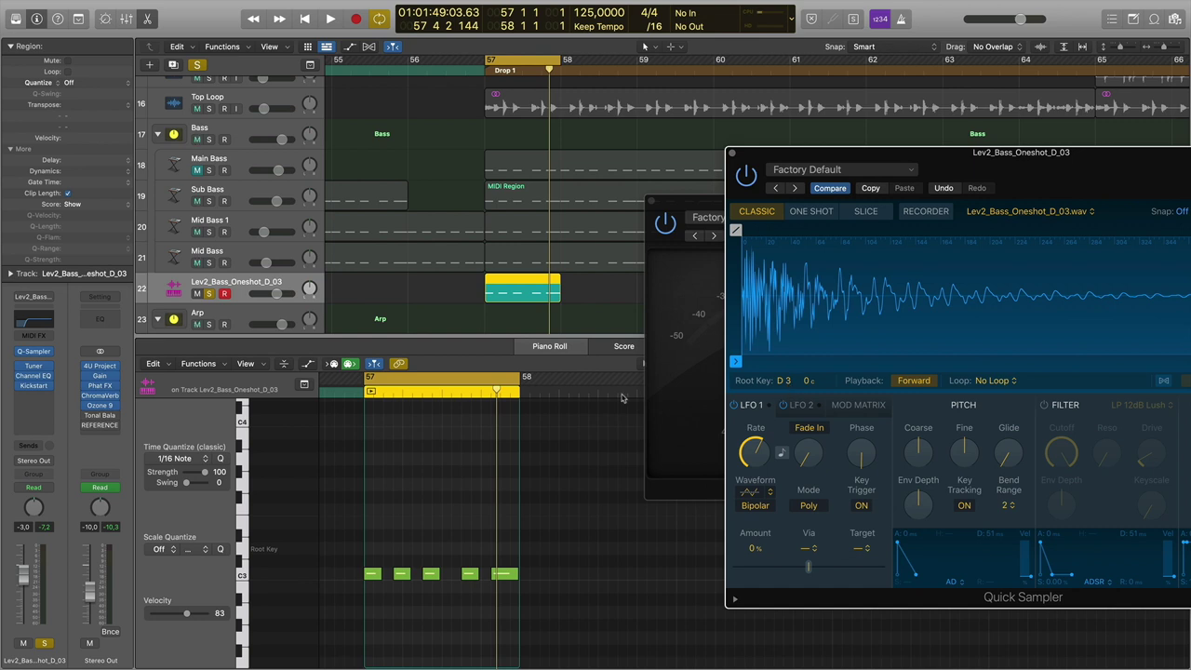
pyautogui.moveTo(792, 158); pyautogui.dragTo(1122, 159)
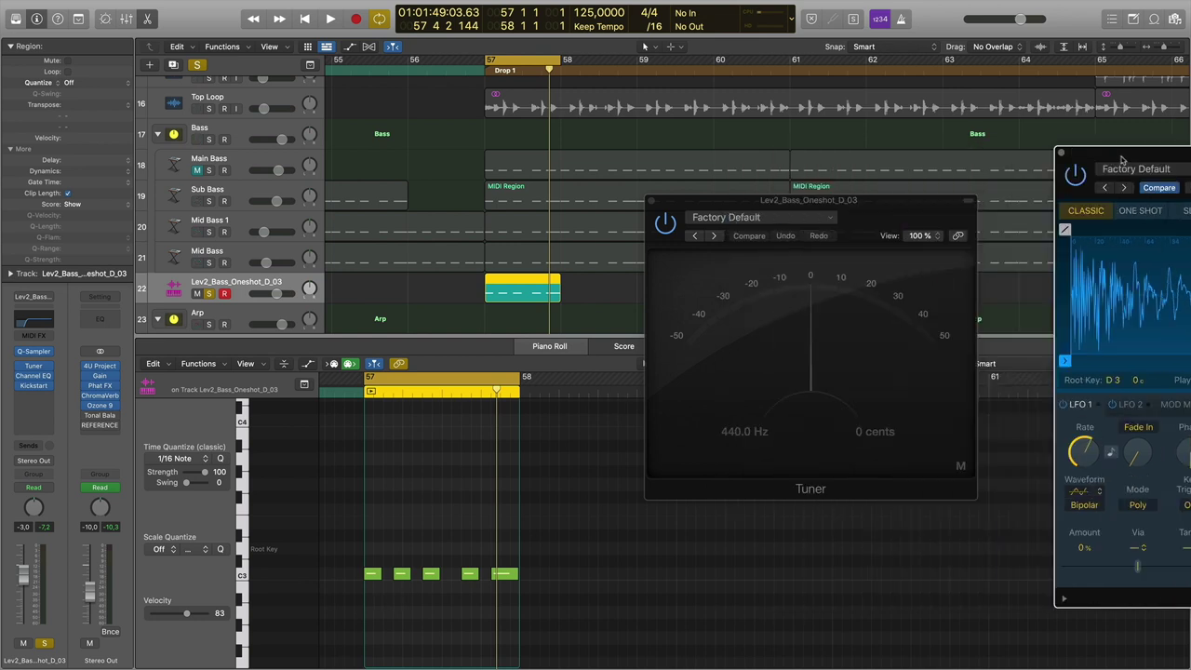
pyautogui.moveTo(813, 202); pyautogui.dragTo(771, 202)
pyautogui.press('space')
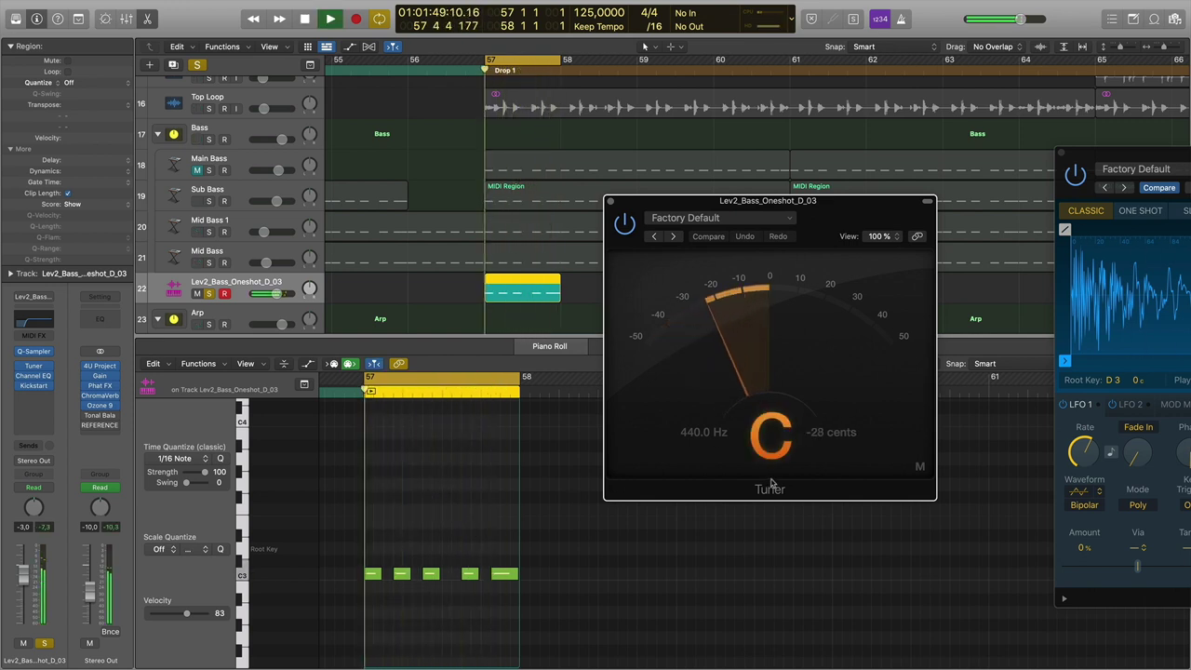
pyautogui.press('space')
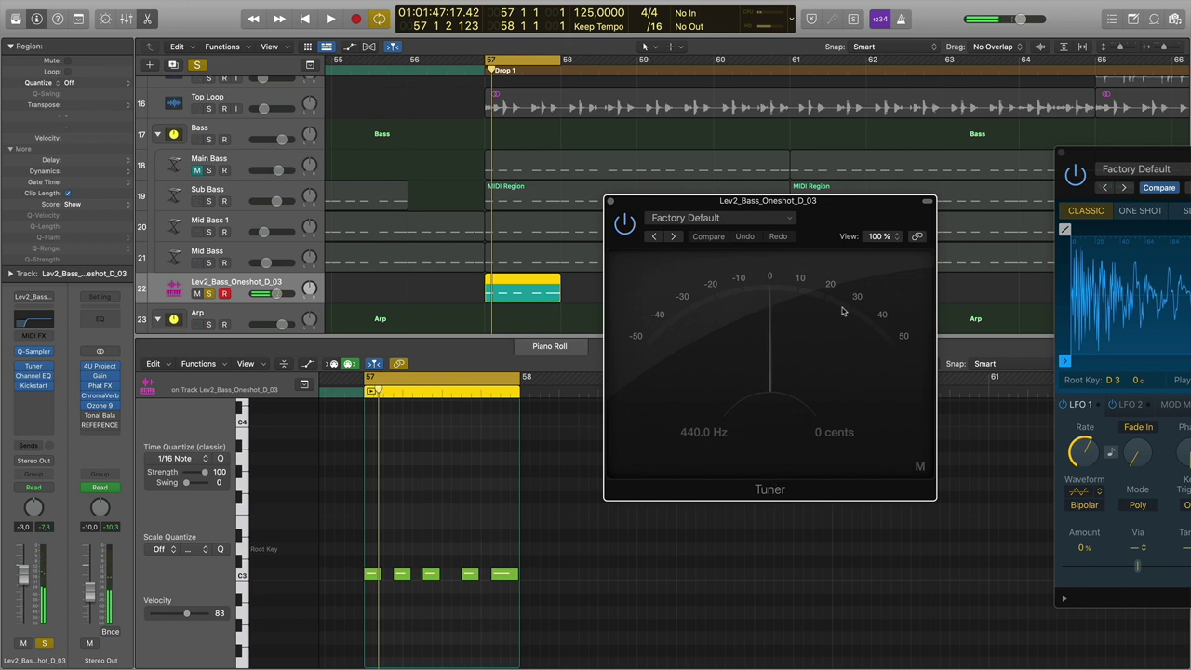
# Raise Quick Sampler's Fine pitch to +10 cent, arrange it beside the Tuner, and play the region to check the tuning
pyautogui.moveTo(1109, 158); pyautogui.dragTo(803, 153)
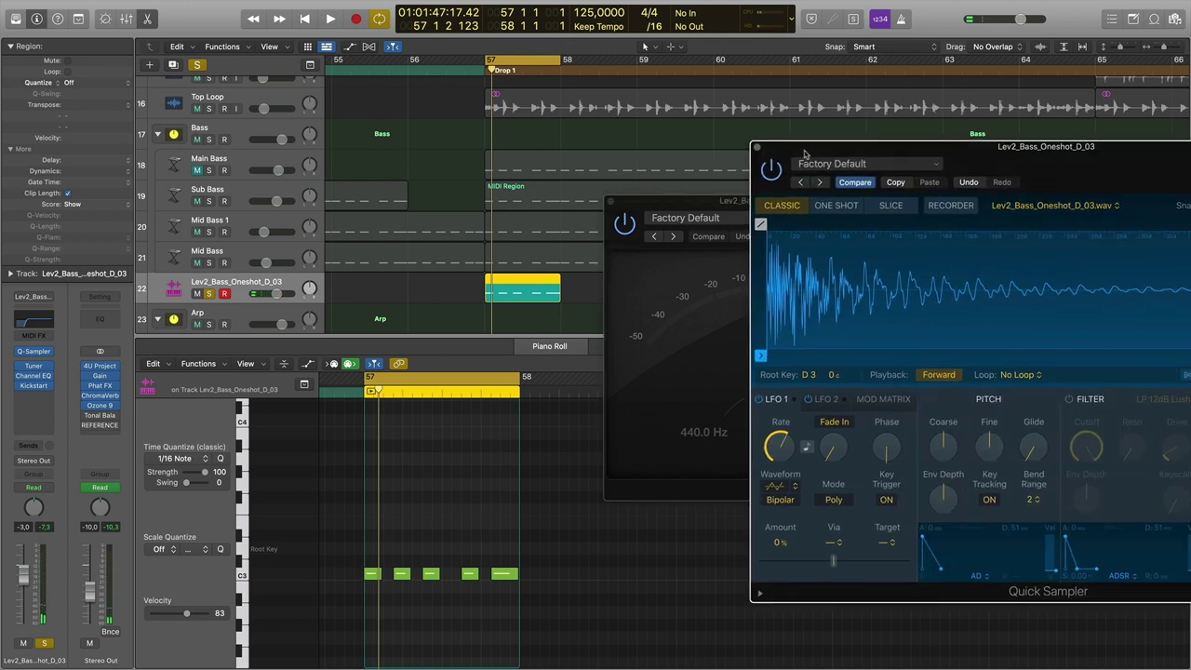
pyautogui.moveTo(904, 158); pyautogui.dragTo(857, 154)
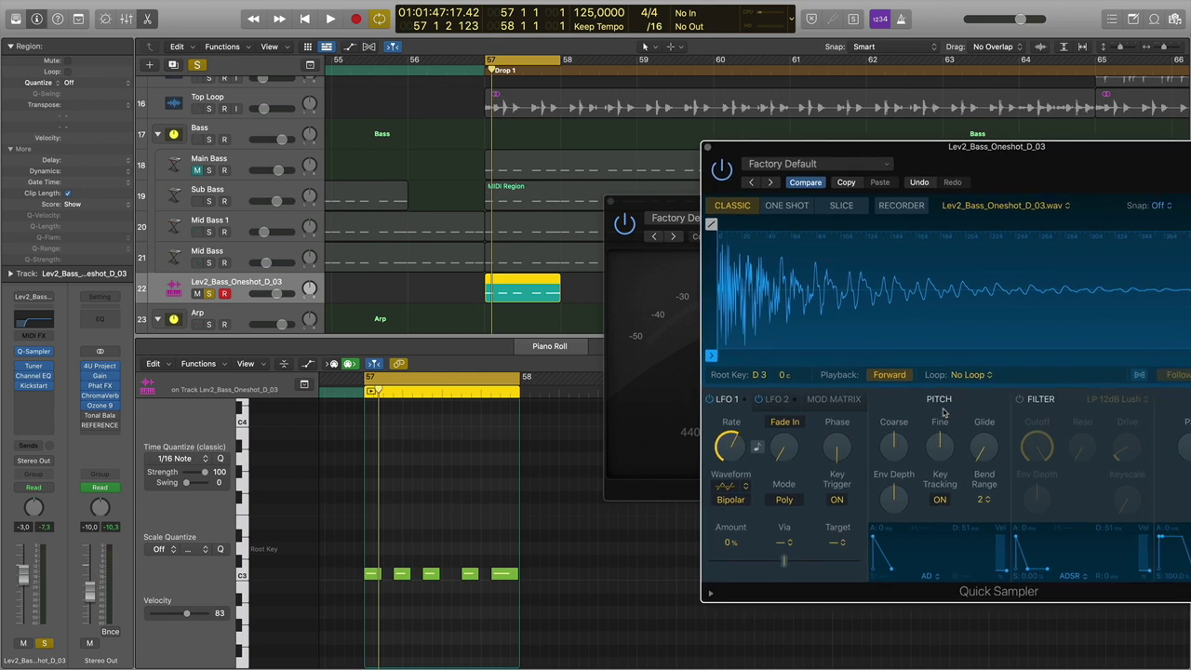
pyautogui.moveTo(942, 461)
pyautogui.moveTo(819, 147); pyautogui.dragTo(984, 144)
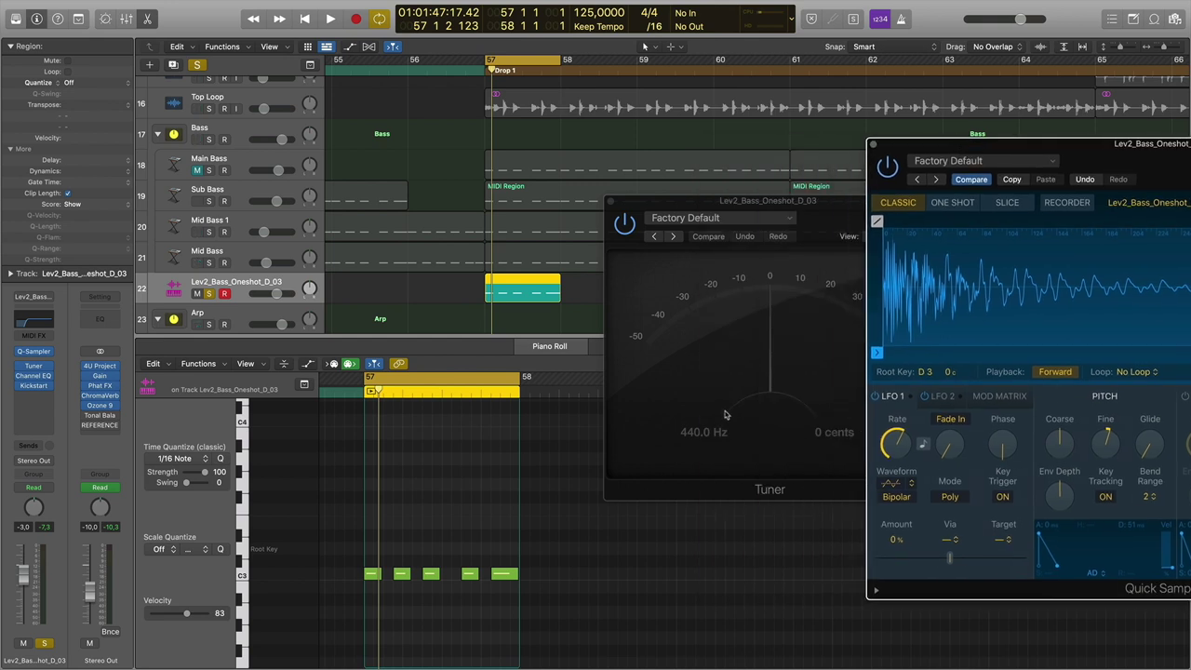
pyautogui.moveTo(797, 205); pyautogui.dragTo(381, 193)
pyautogui.moveTo(1001, 143); pyautogui.dragTo(648, 109)
pyautogui.moveTo(757, 412)
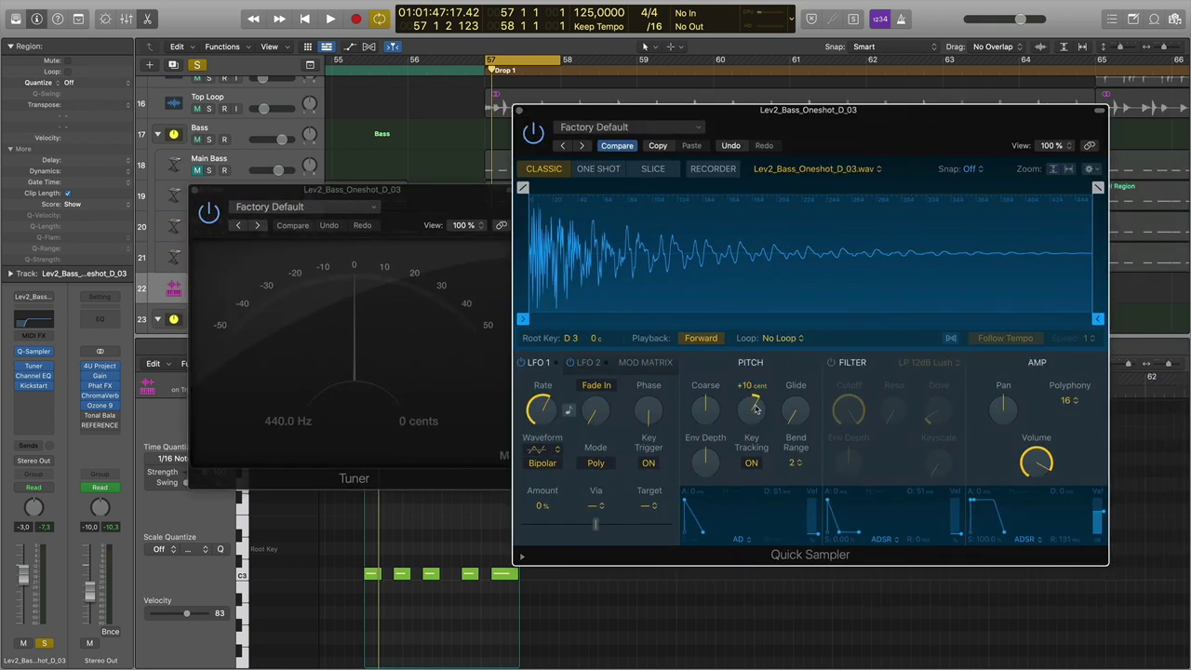
pyautogui.press('space')
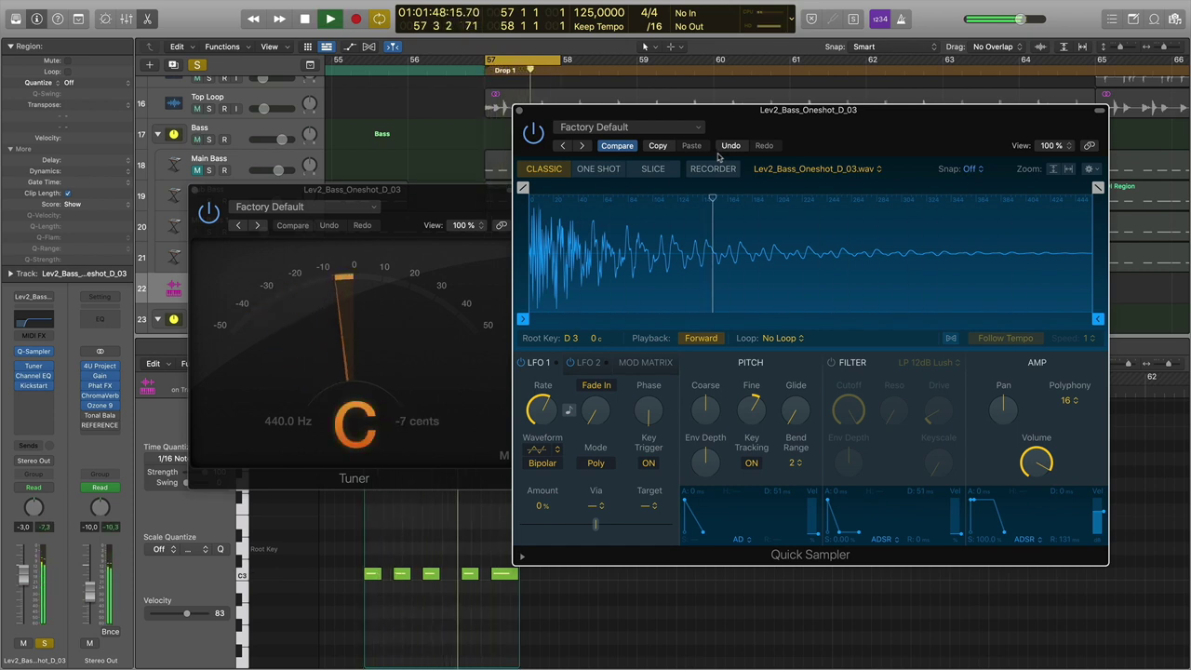
# Stop playback and close the one-shot track's Tuner and Quick Sampler windows
pyautogui.press('space')
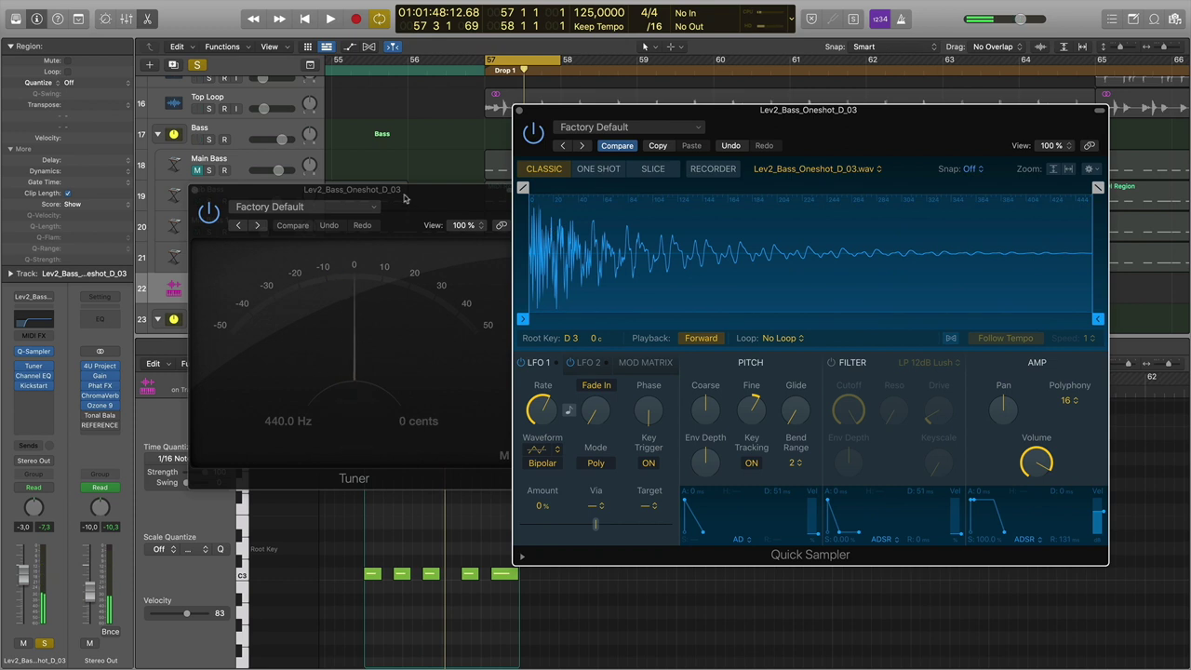
pyautogui.moveTo(404, 198); pyautogui.dragTo(393, 140)
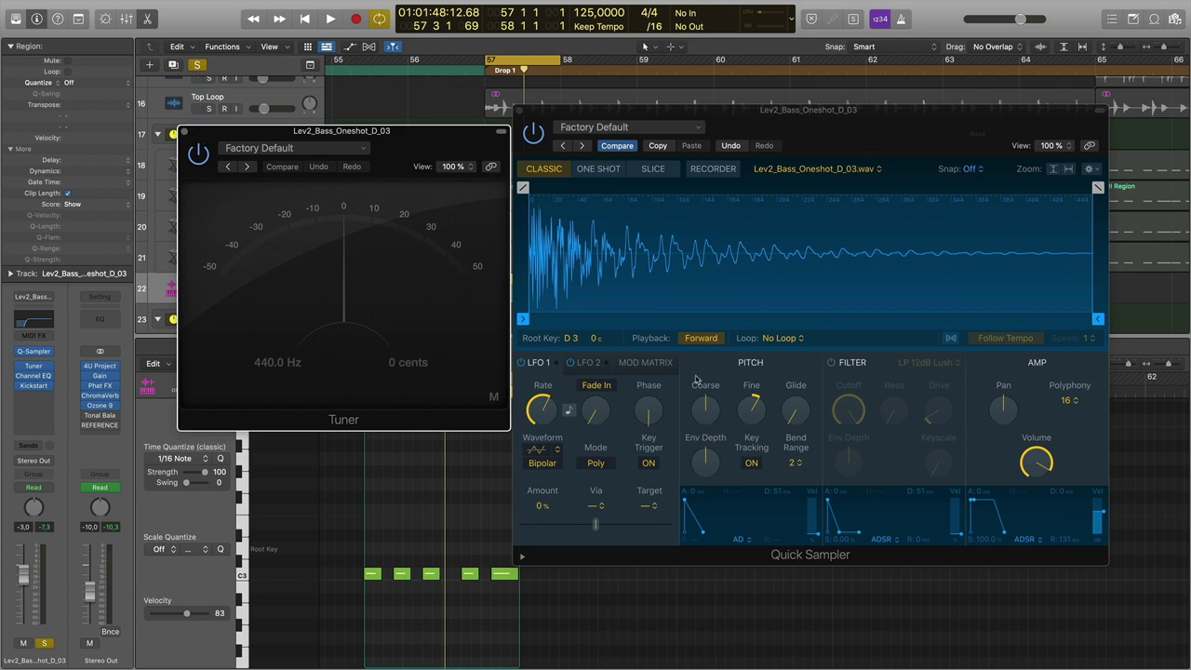
pyautogui.click(184, 133)
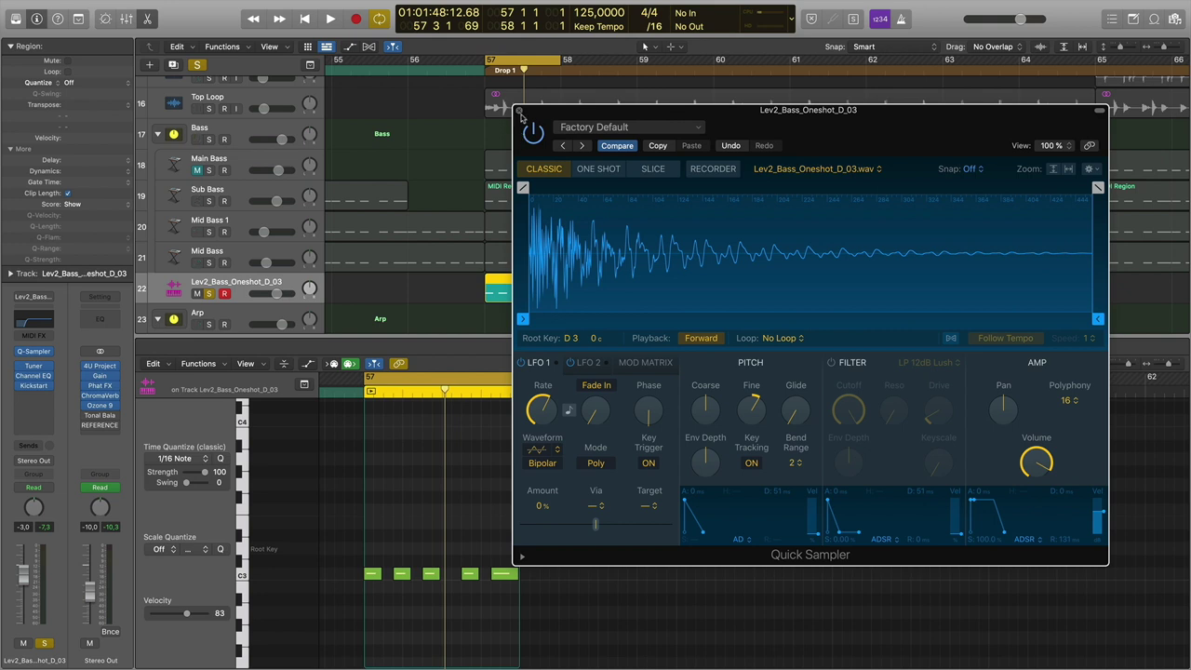
pyautogui.click(521, 111)
# Solo the Sub Bass, Mid Bass 1 and Mid Bass tracks and play them together with the one-shot
pyautogui.moveTo(210, 201); pyautogui.dragTo(212, 263)
pyautogui.press('space')
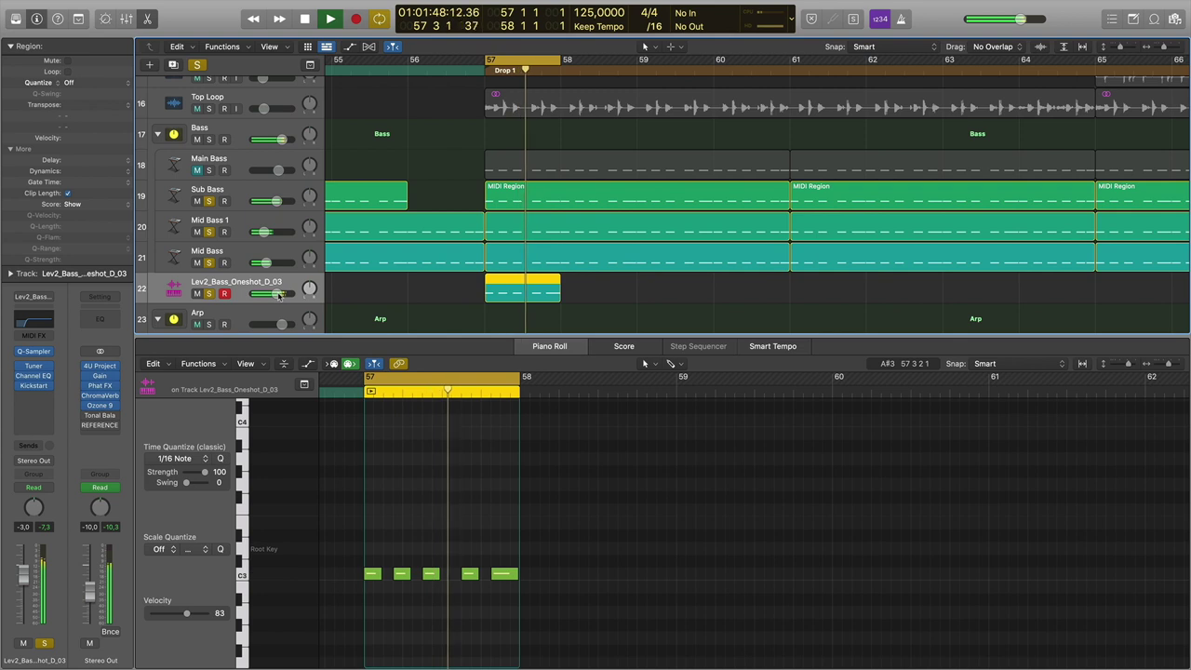
pyautogui.press('space')
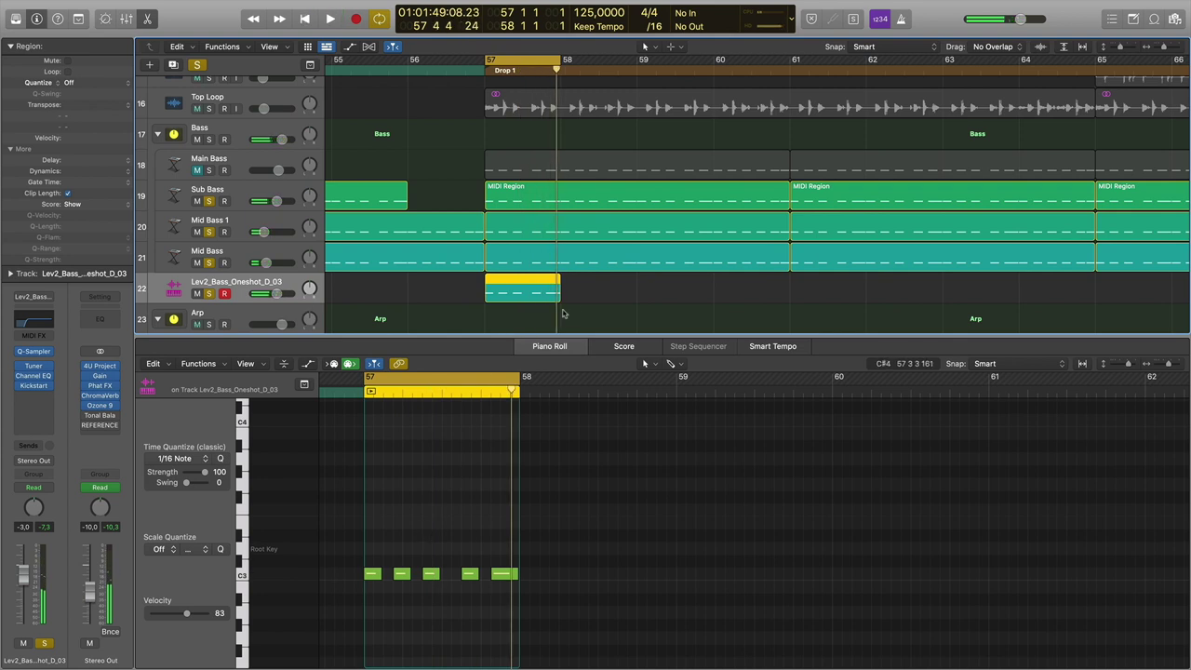
# Copy the Mid Bass region at bar 57 onto the one-shot track and transpose all its notes up an octave
pyautogui.click(537, 258)
pyautogui.moveTo(537, 258); pyautogui.dragTo(538, 291)
pyautogui.moveTo(377, 605); pyautogui.dragTo(979, 448)
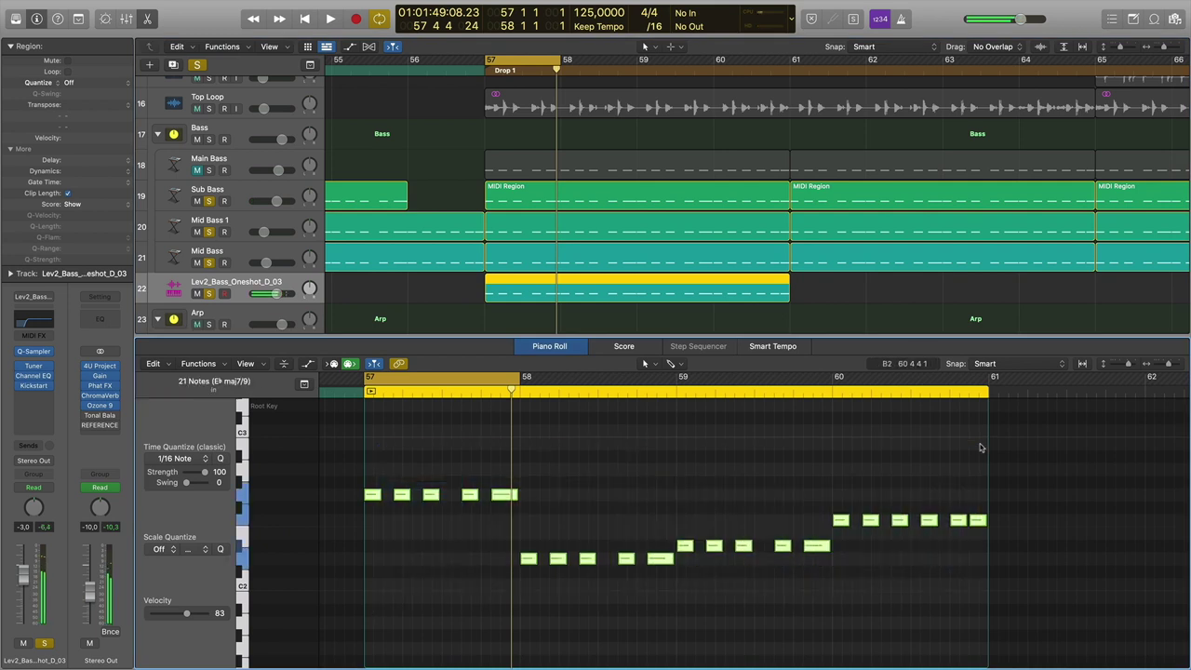
pyautogui.scroll(-4, 944, 447)
pyautogui.scroll(12, 624, 524)
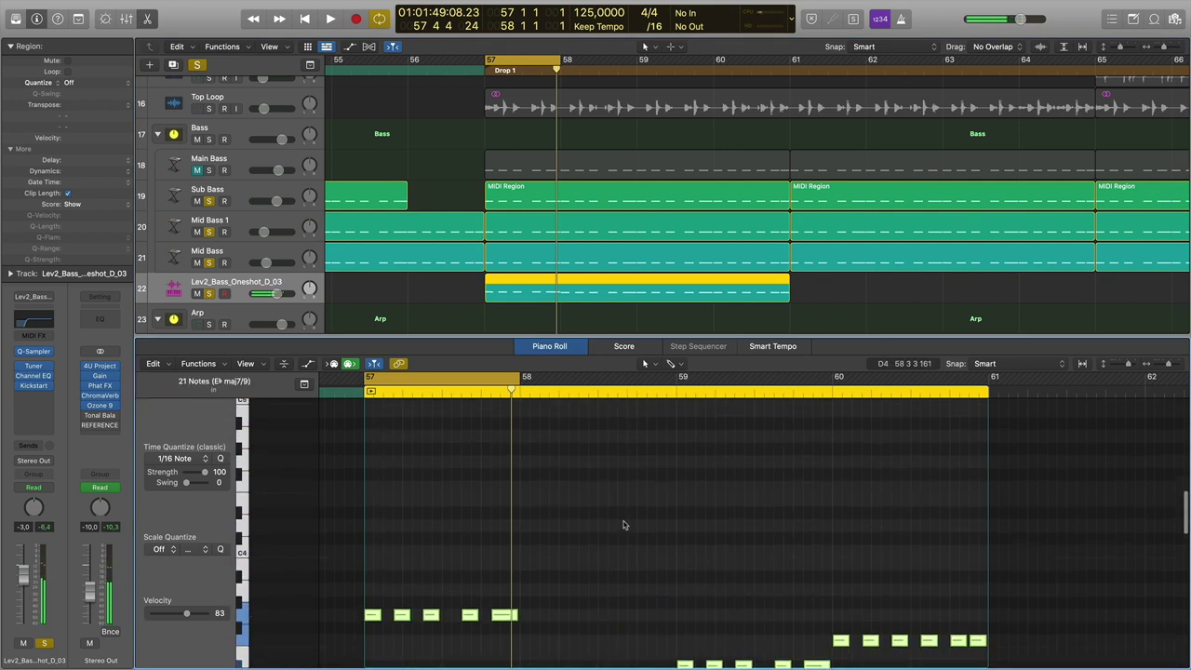
# Play the layered bass, toggle the one-shot track's solo to compare, and lower its level to -4.0 dB
pyautogui.press('space')
pyautogui.scroll(-3, 624, 524)
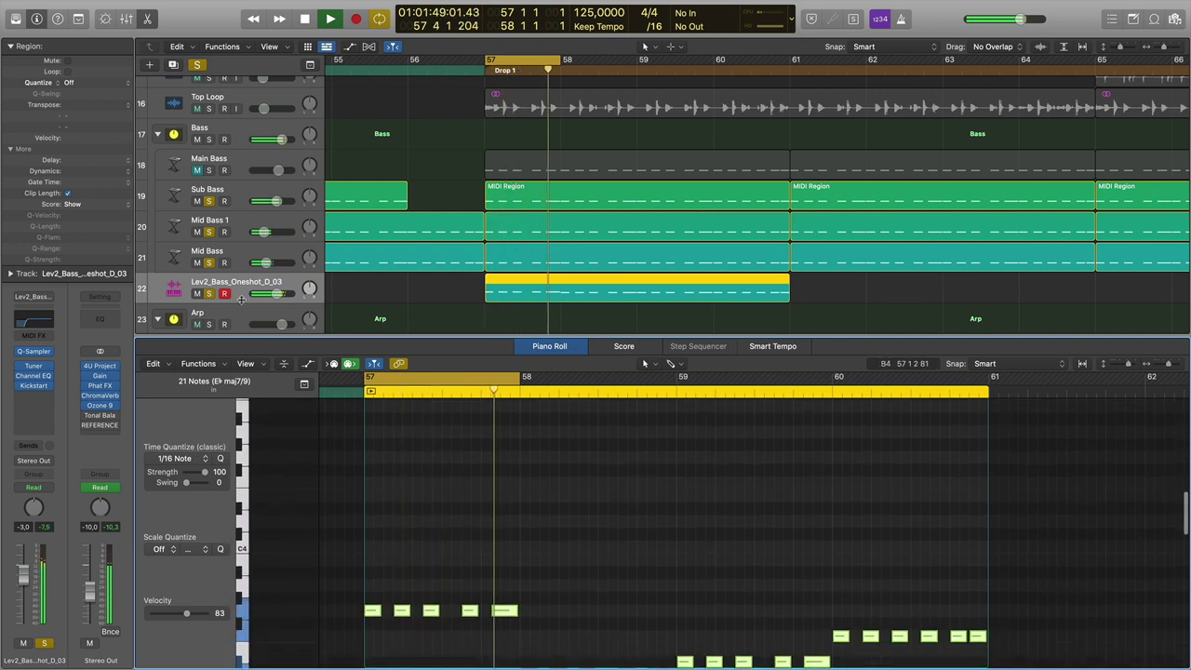
pyautogui.click(212, 295)
pyautogui.click(213, 295)
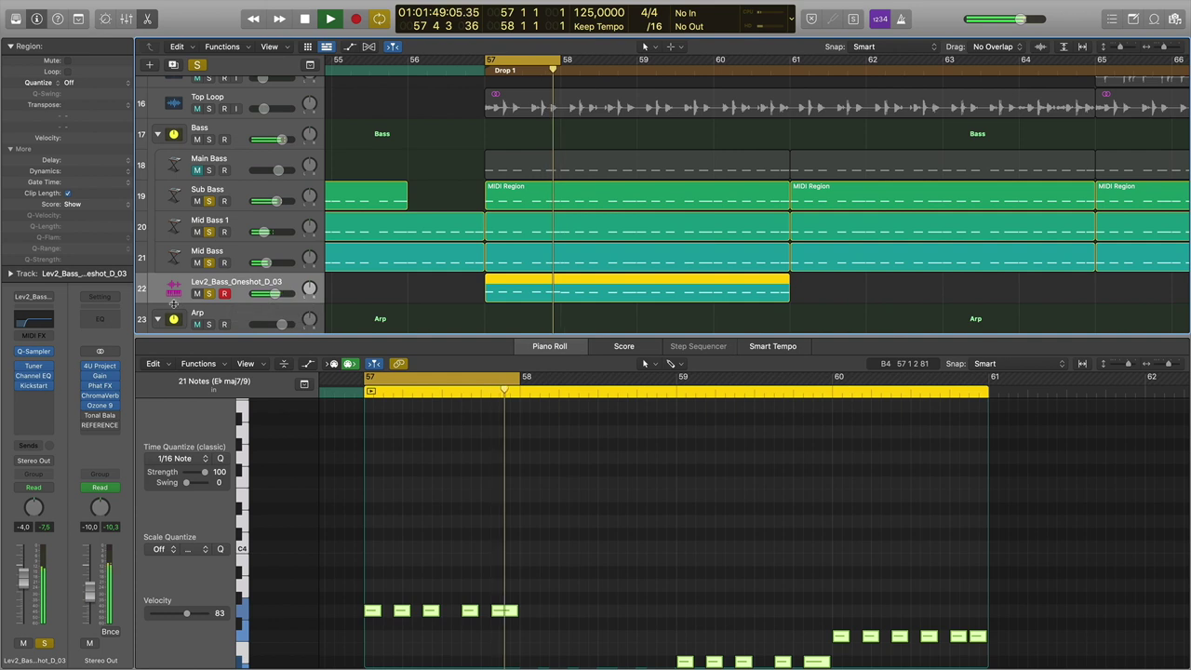
# Reset Quick Sampler's Fine pitch to 0 cent during playback, stop playback and close the plug-in
pyautogui.click(33, 351)
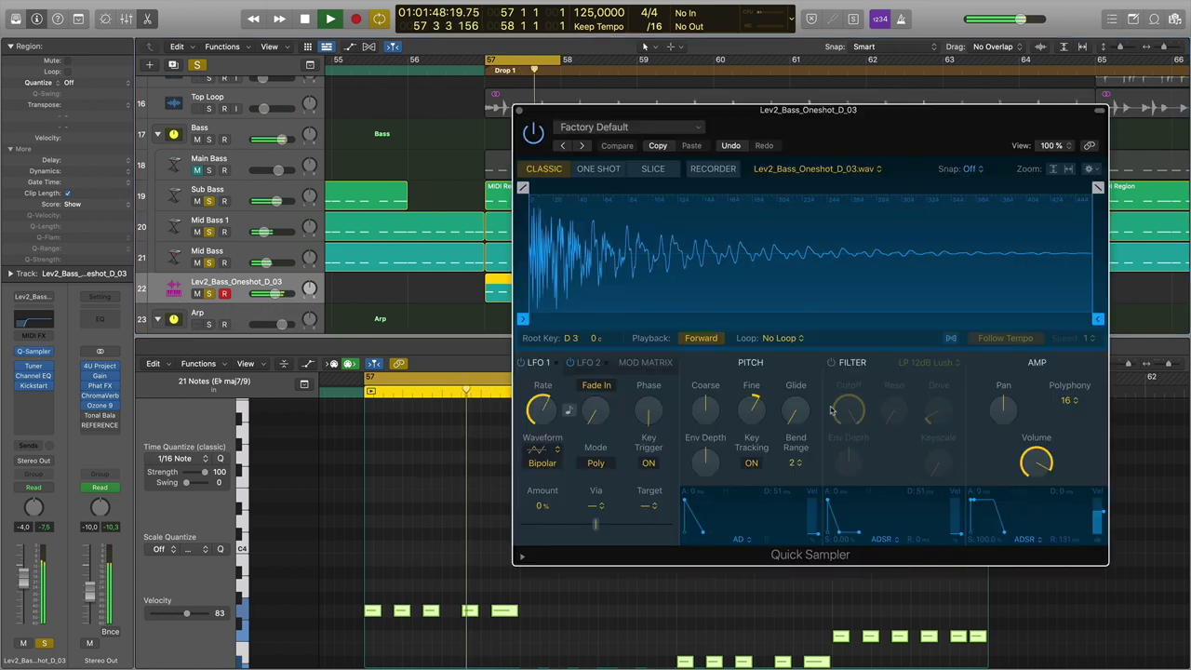
pyautogui.keyDown('alt'); pyautogui.click(745, 412); pyautogui.keyUp('alt')
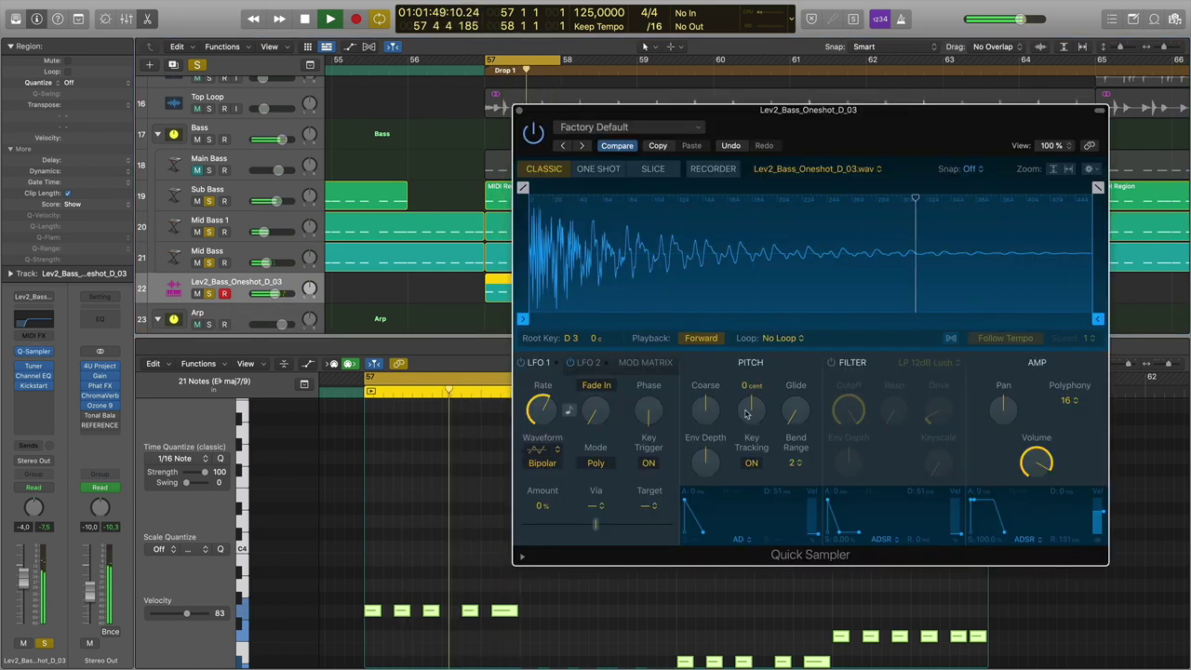
pyautogui.press('space')
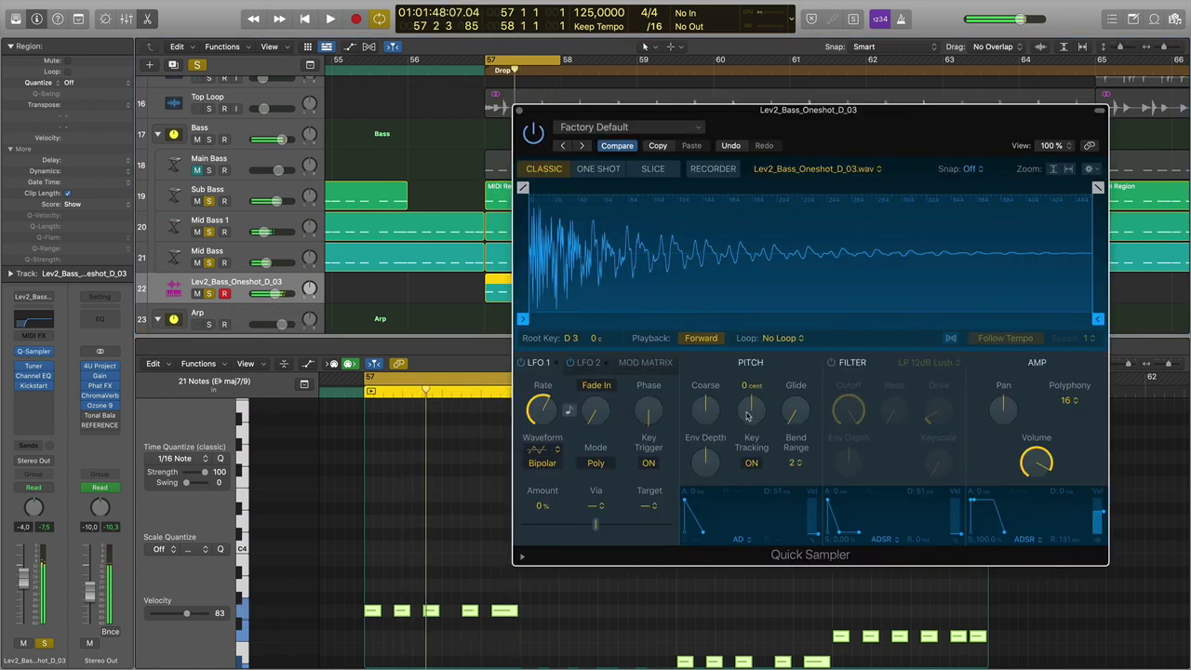
pyautogui.click(518, 110)
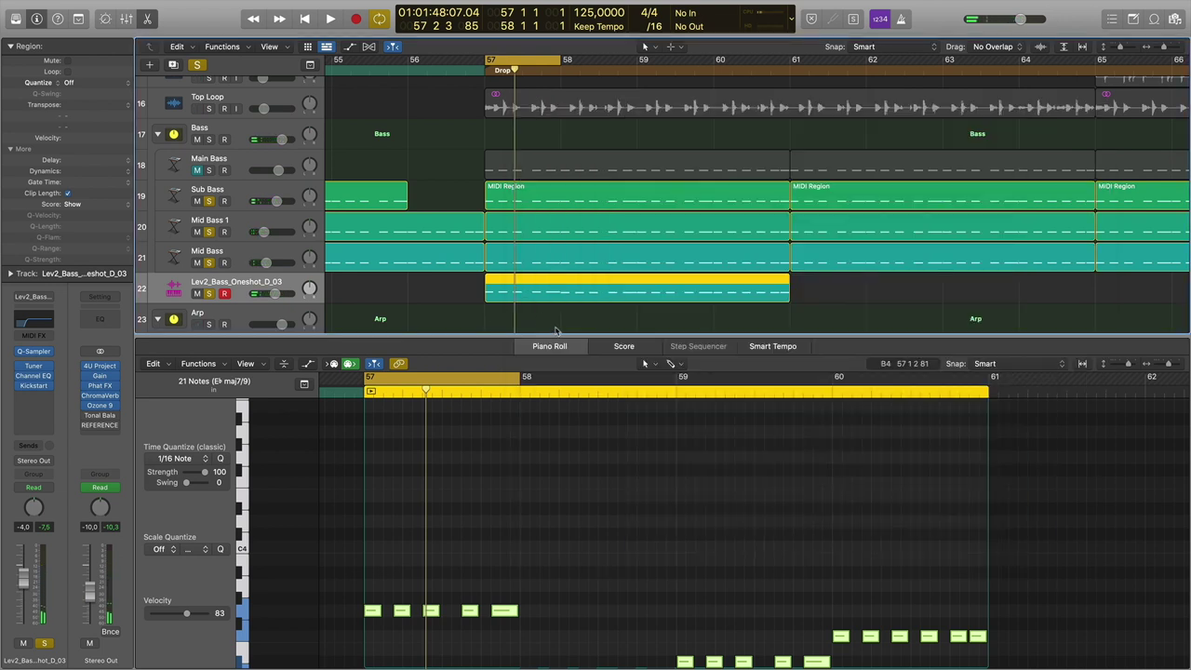
# Reopen Quick Sampler and try trimming the sample's beginning, returning the start marker to 0 s
pyautogui.scroll(-2, 562, 319)
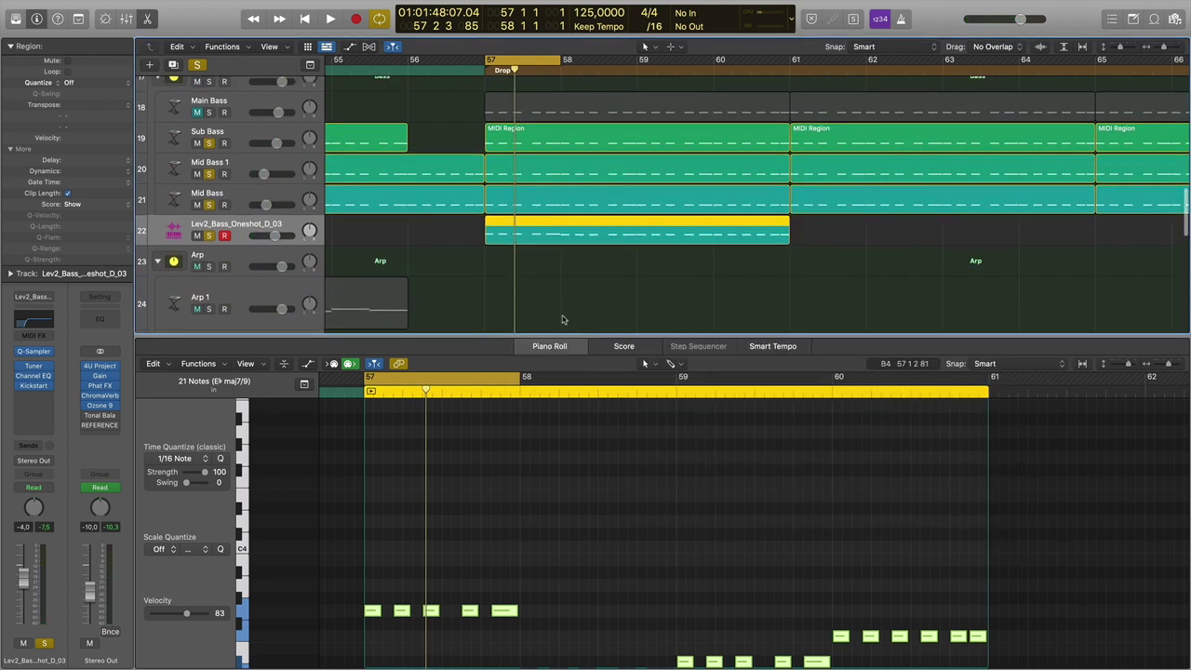
pyautogui.click(33, 352)
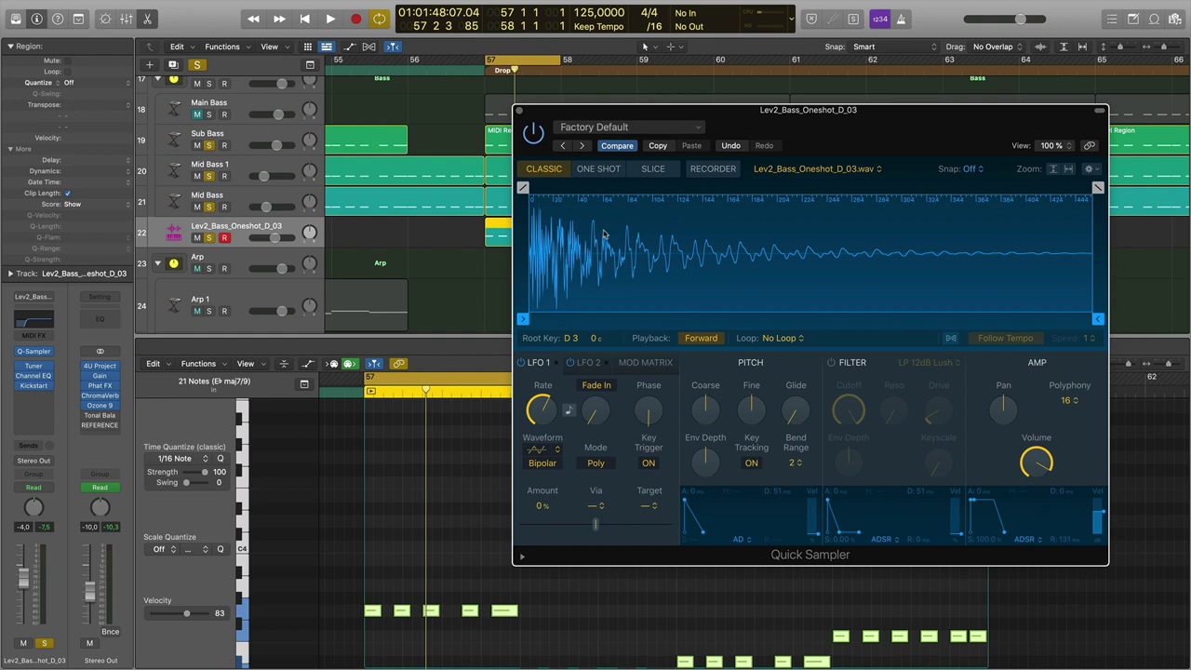
pyautogui.moveTo(522, 319); pyautogui.dragTo(555, 318)
pyautogui.moveTo(1102, 319)
pyautogui.mouseDown()
pyautogui.moveTo(700, 314)
pyautogui.moveTo(1102, 318)
pyautogui.mouseUp()
pyautogui.moveTo(555, 318); pyautogui.dragTo(523, 318)
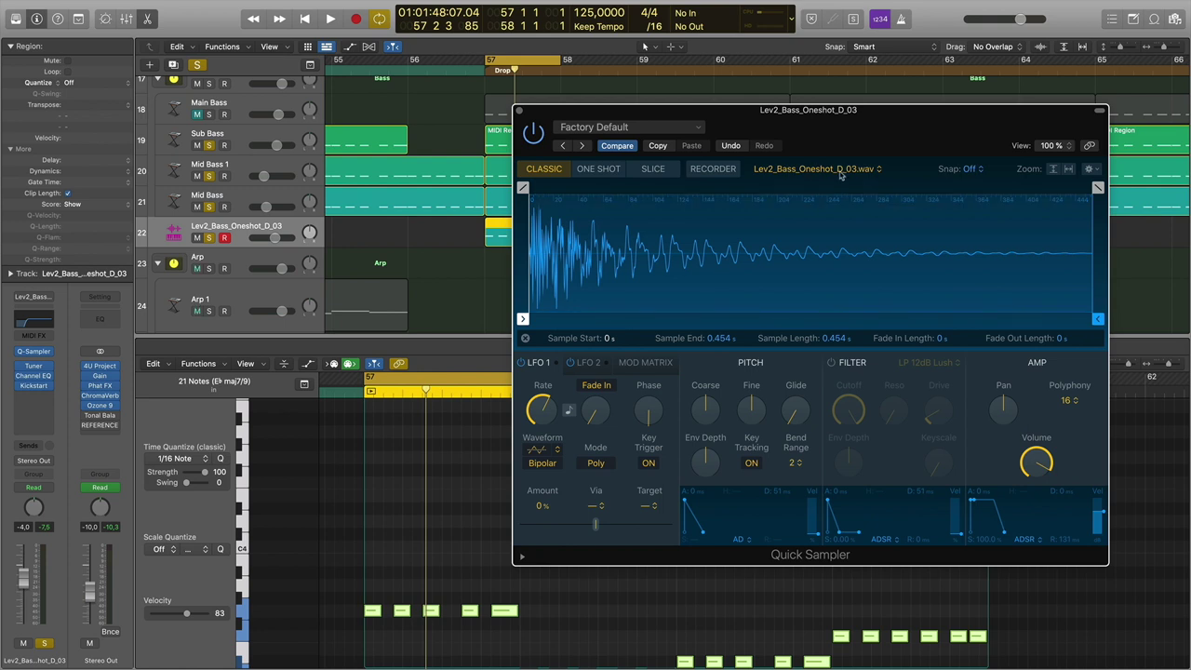
# Move Quick Sampler aside and duplicate the five notes in bar 57 four semitones higher
pyautogui.moveTo(656, 118); pyautogui.dragTo(769, 129)
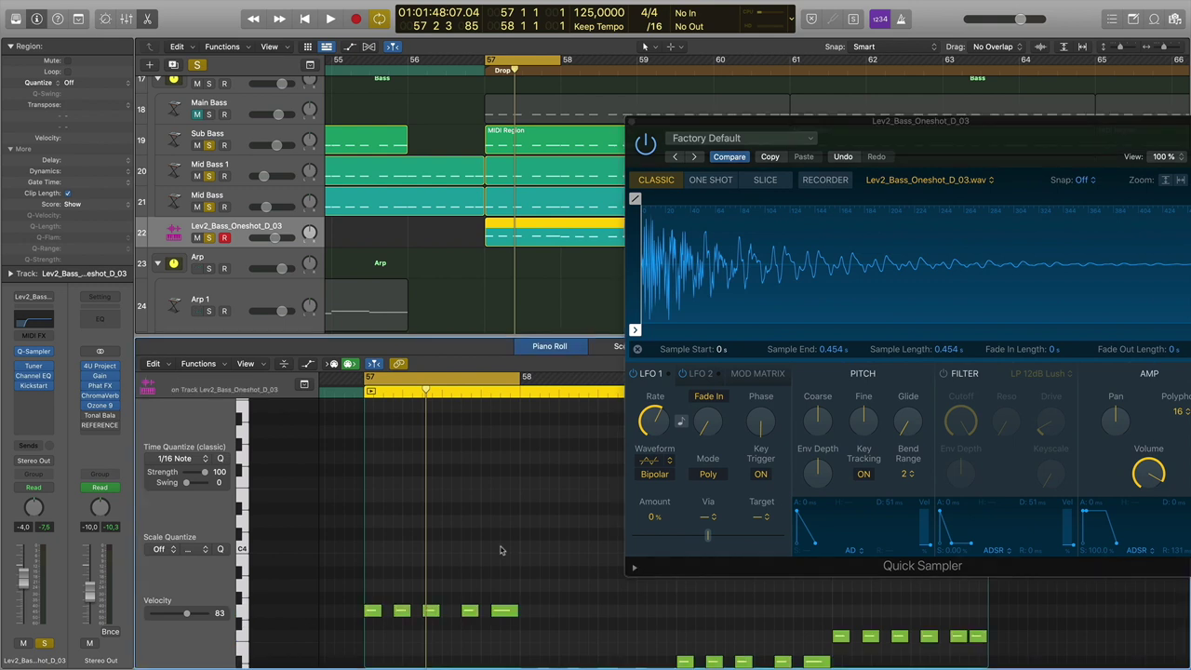
pyautogui.moveTo(372, 568); pyautogui.dragTo(521, 624)
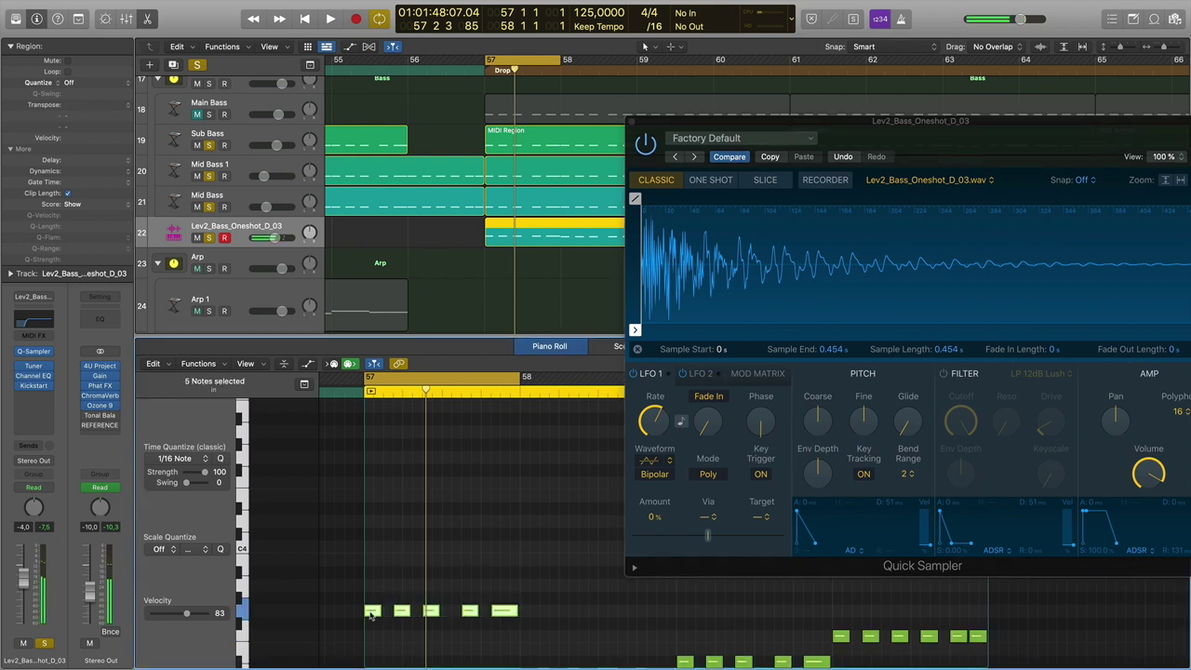
pyautogui.moveTo(372, 612); pyautogui.dragTo(373, 565)
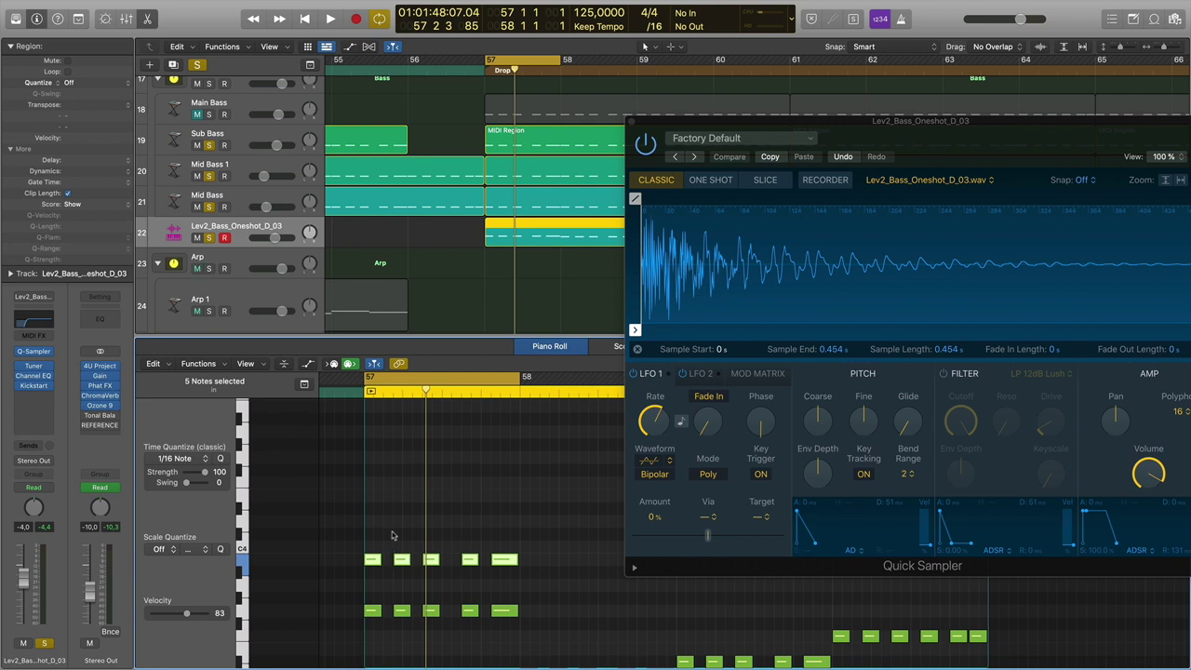
# Delete the five upper duplicate notes in bar 57
pyautogui.click(559, 472)
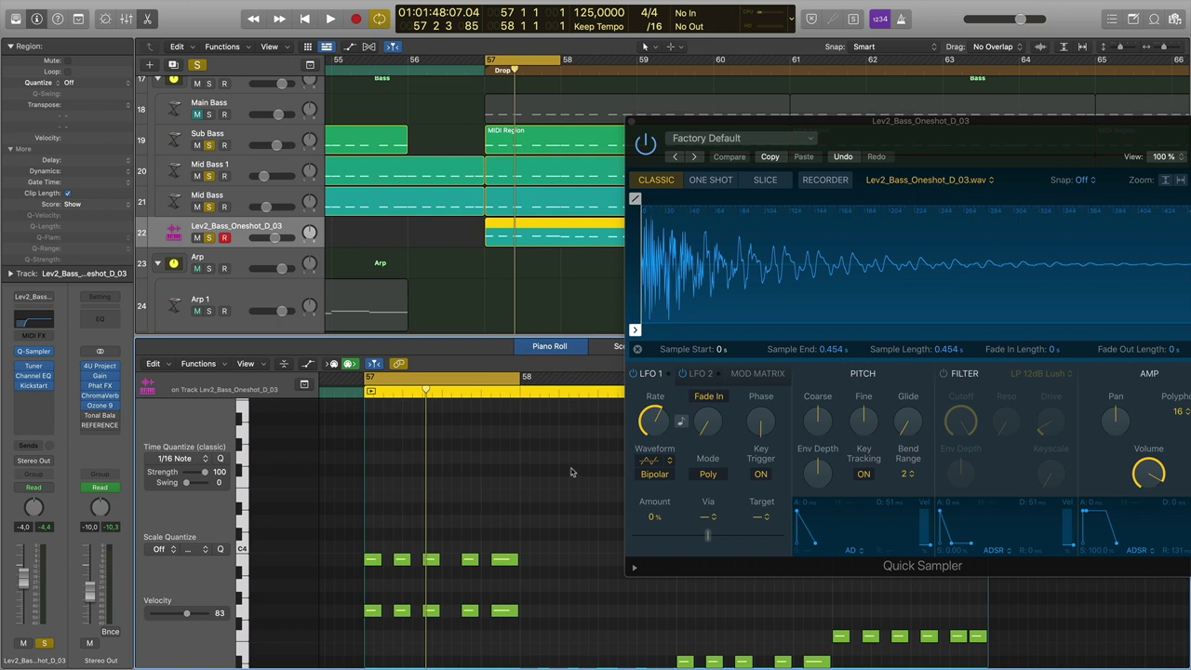
pyautogui.moveTo(538, 529); pyautogui.dragTo(376, 578)
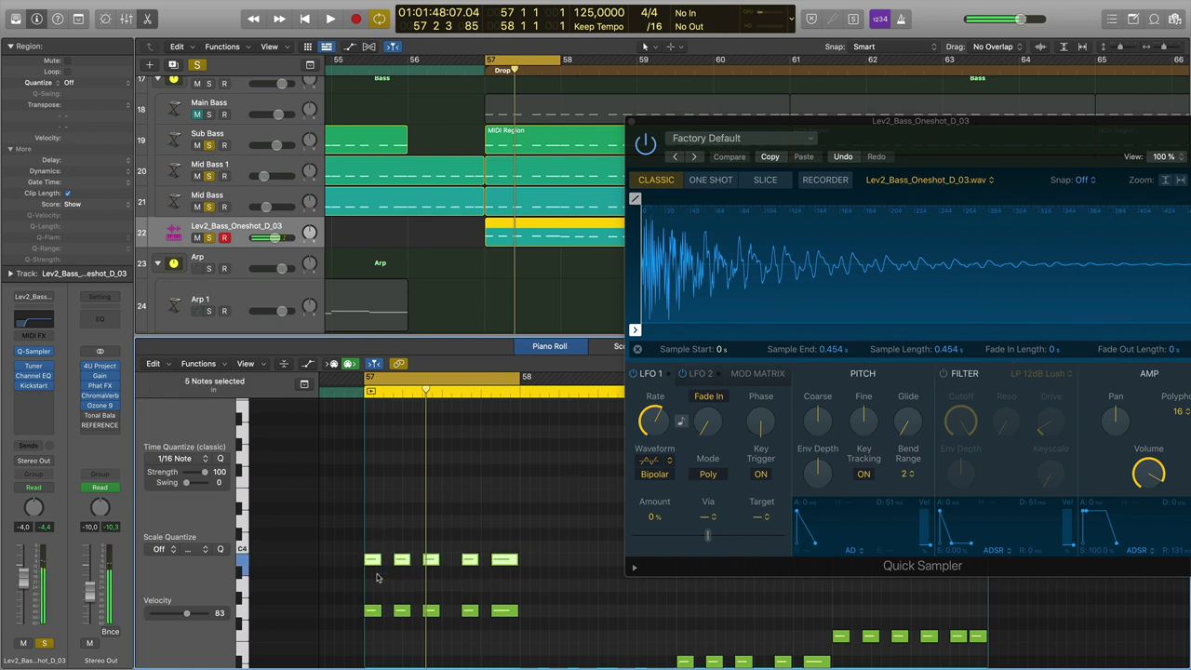
pyautogui.press('Delete')
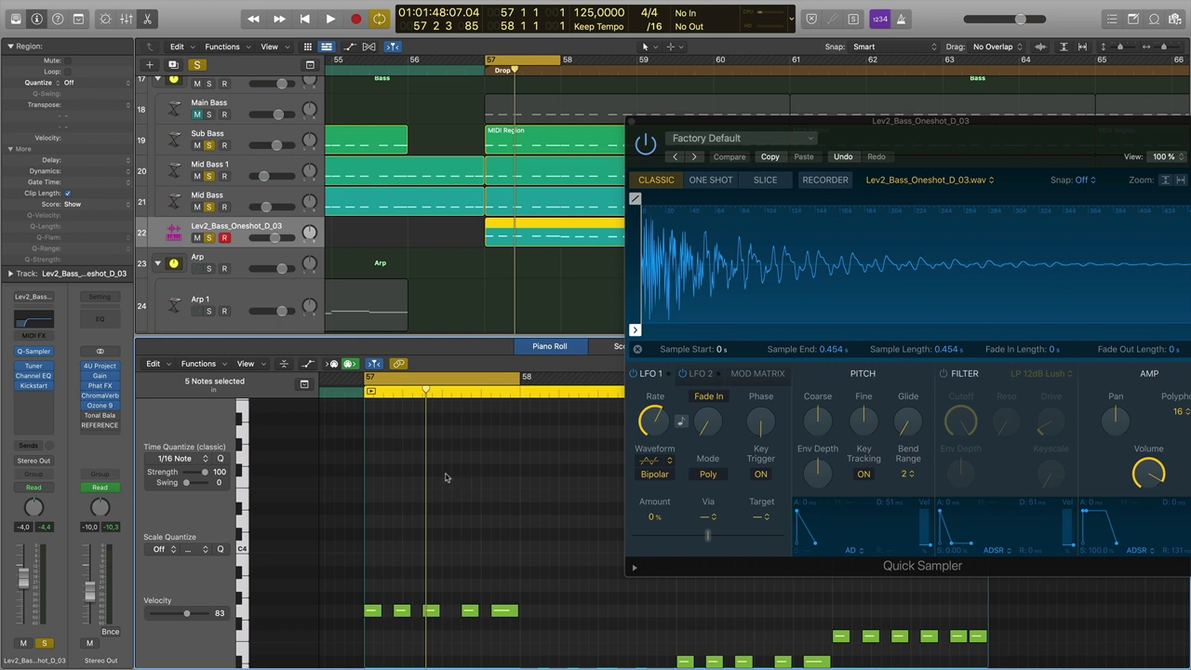
# Check the Tuner on the one-shot track, close it, and compare the track's notes with Mid Bass
pyautogui.click(33, 366)
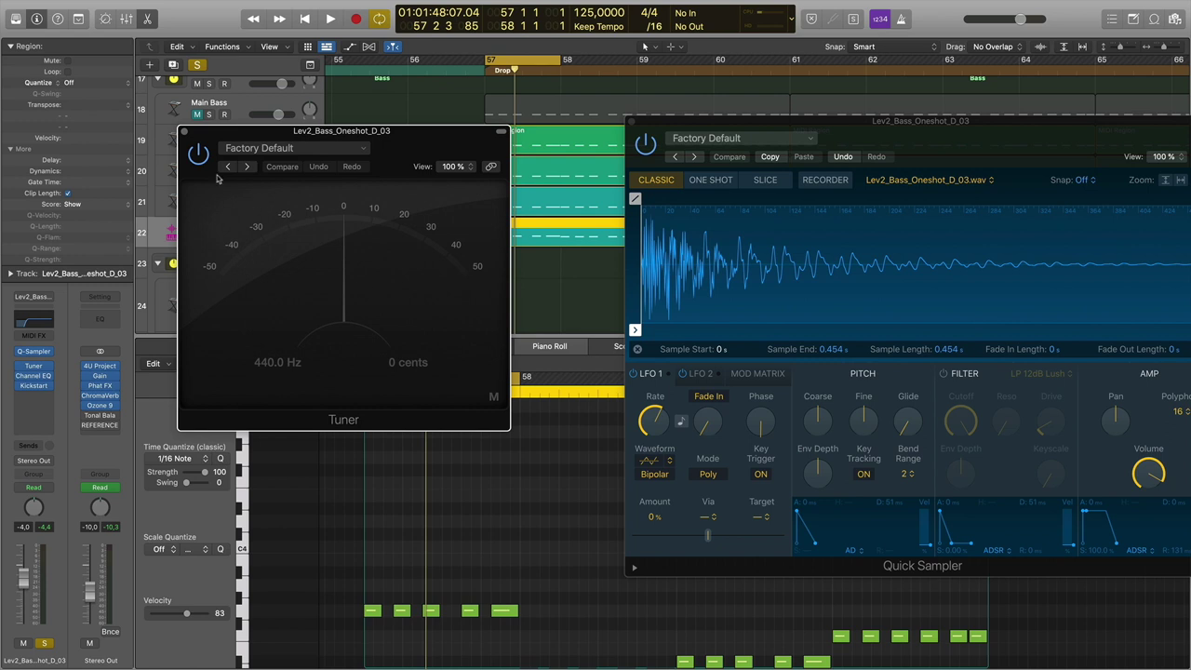
pyautogui.click(186, 134)
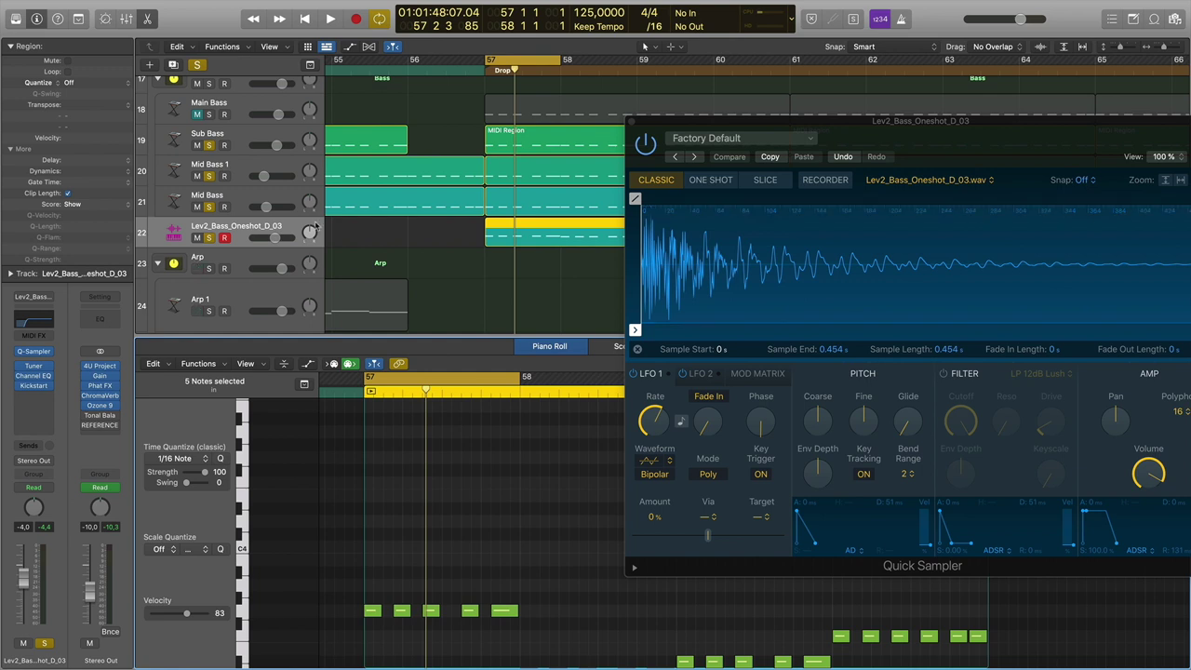
pyautogui.click(248, 199)
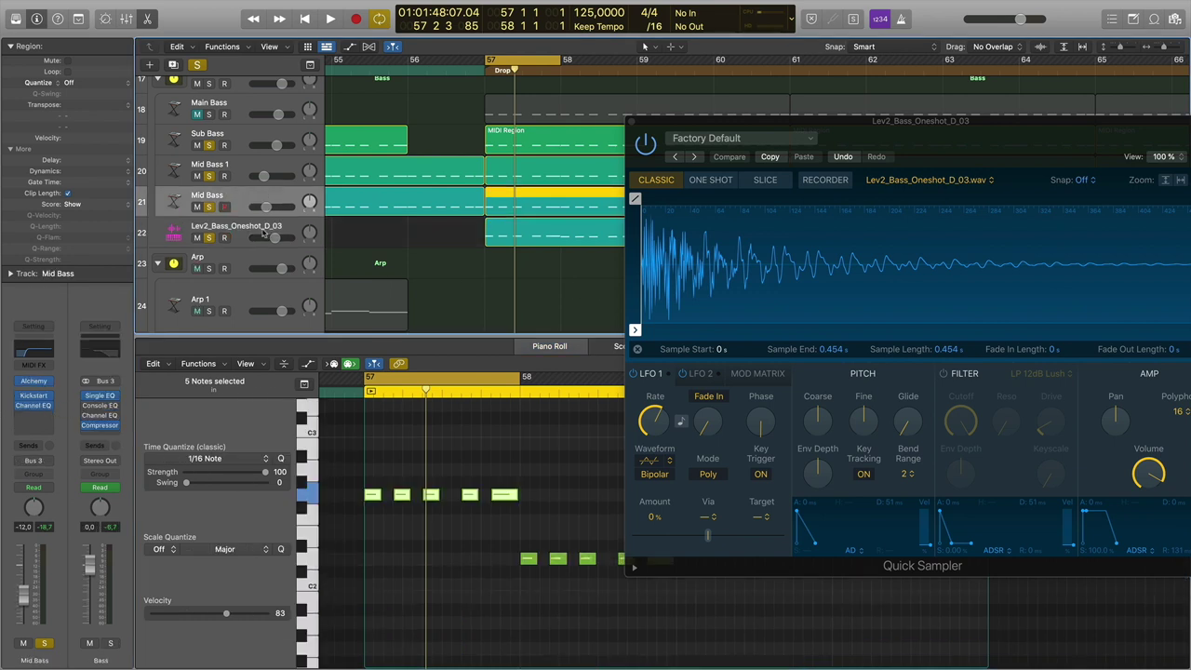
pyautogui.click(266, 235)
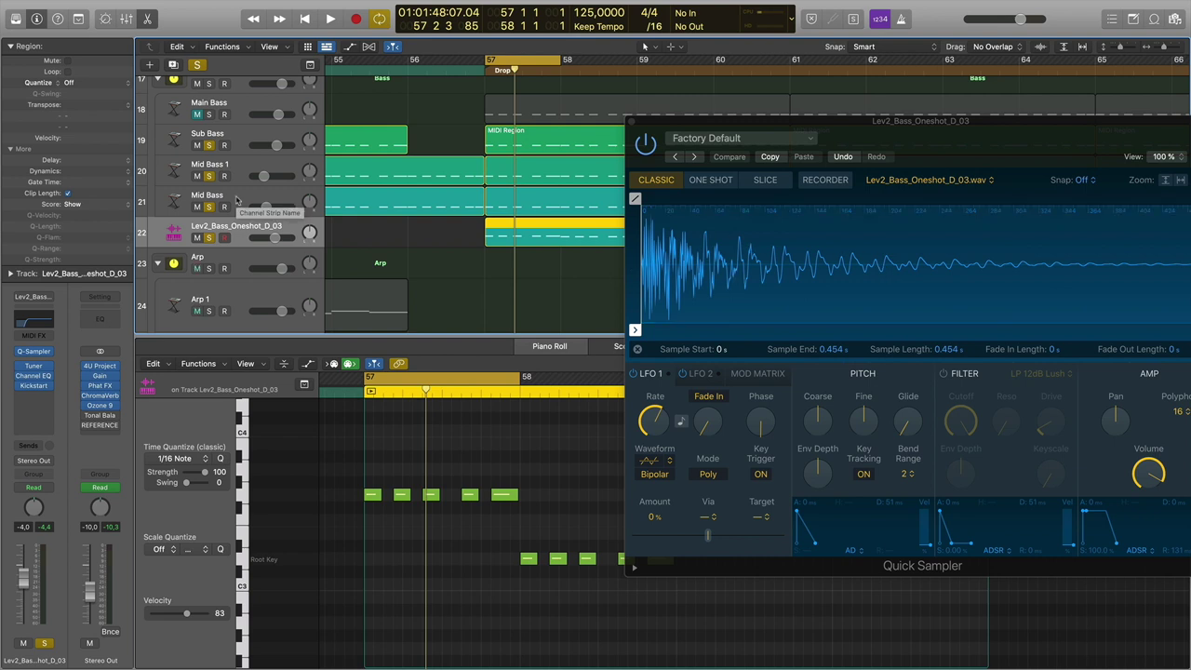
# Open Alchemy on the Mid Bass track, examine its source A and global settings, and close it
pyautogui.click(237, 200)
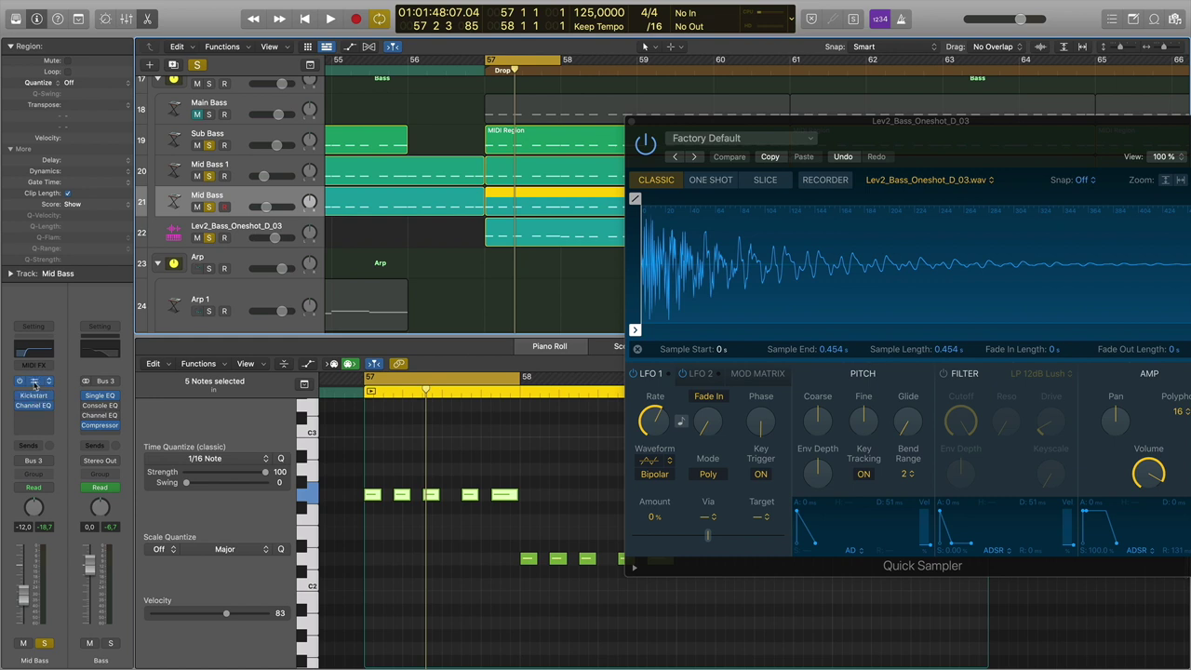
pyautogui.click(48, 384)
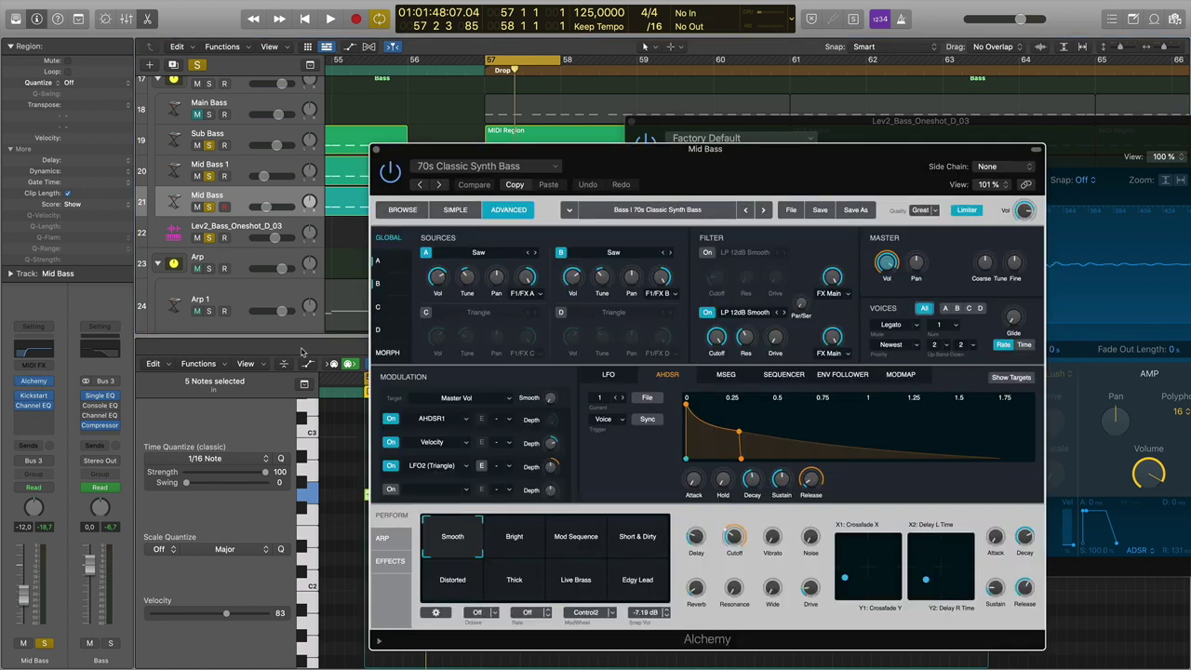
pyautogui.click(379, 265)
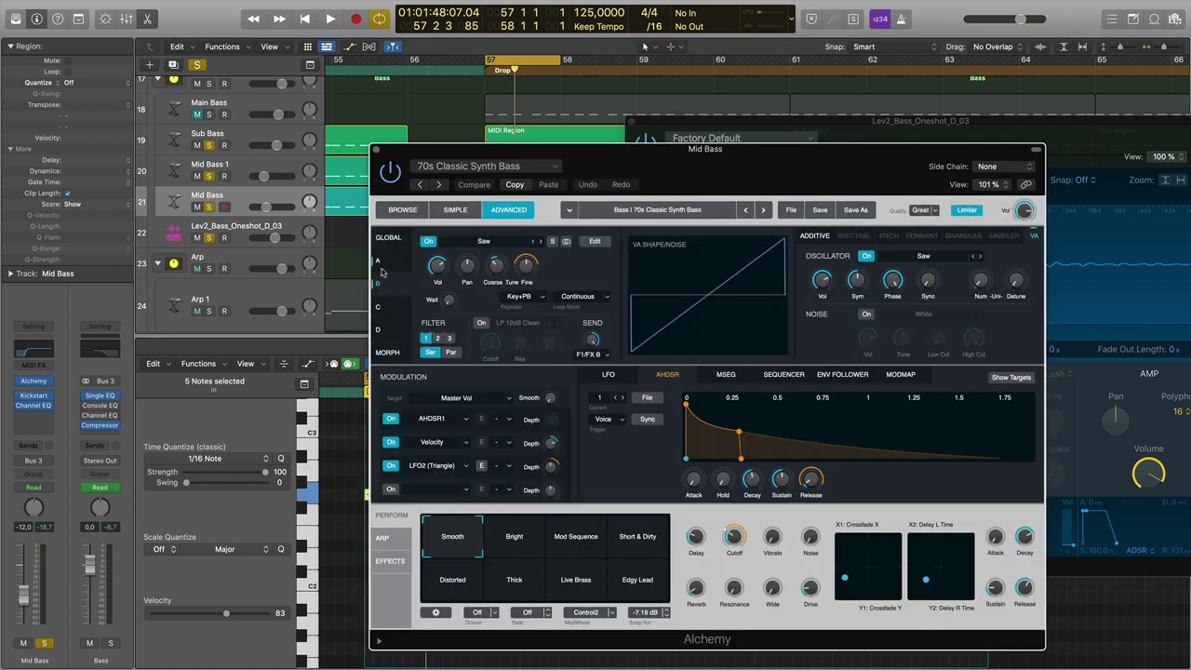
pyautogui.click(393, 238)
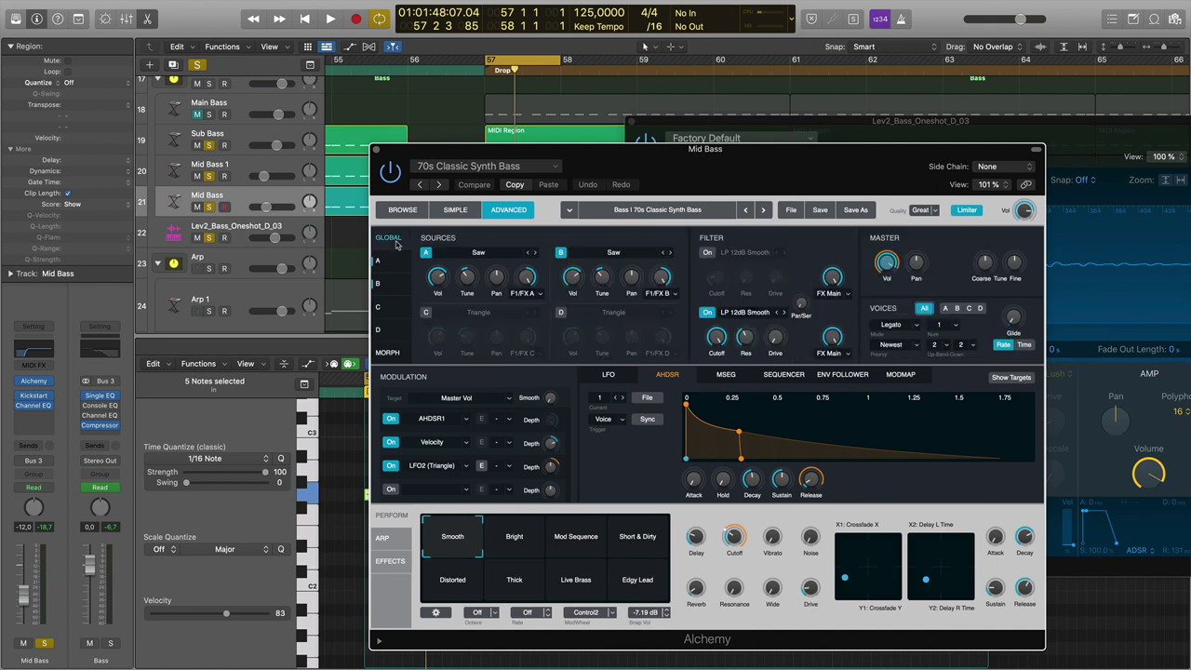
pyautogui.click(376, 149)
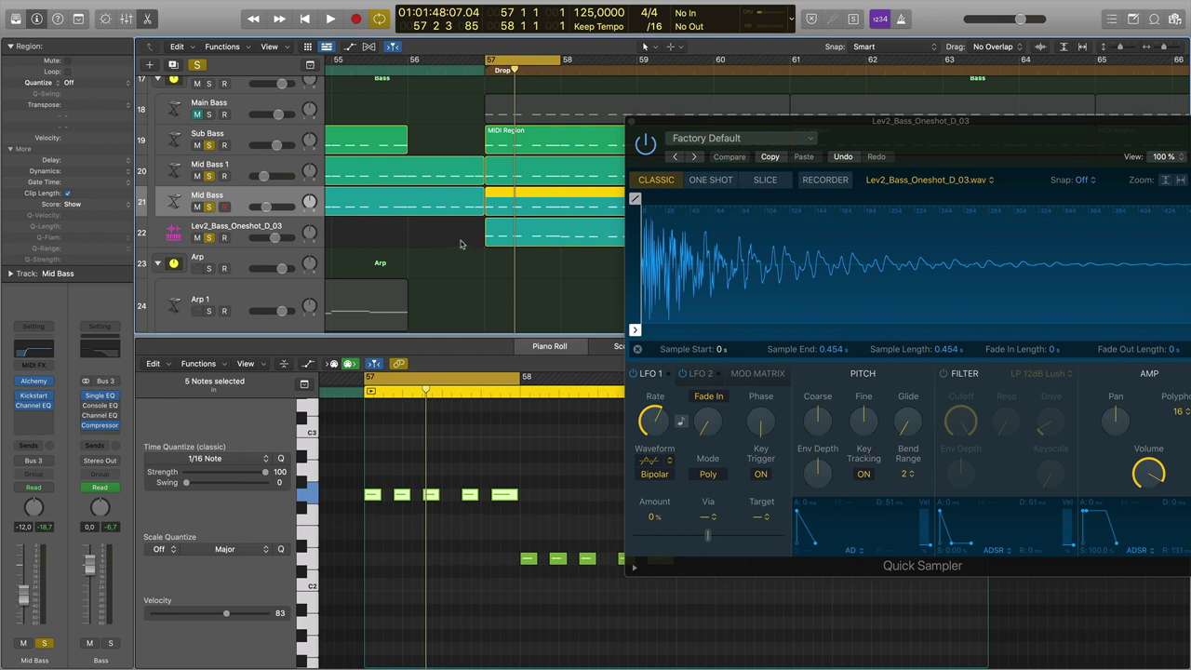
# Review the Sub Bass, Mid Bass 1, Mid Bass and one-shot tracks in turn, ending with no region selected
pyautogui.click(244, 170)
pyautogui.click(242, 142)
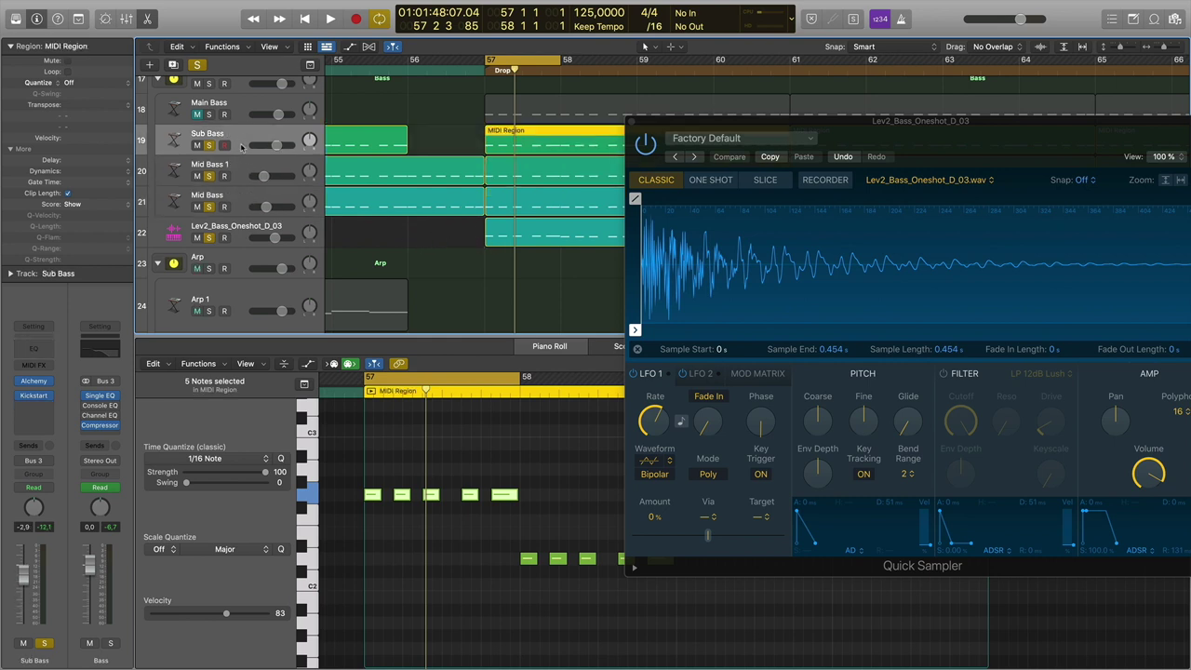
pyautogui.click(247, 173)
pyautogui.click(242, 200)
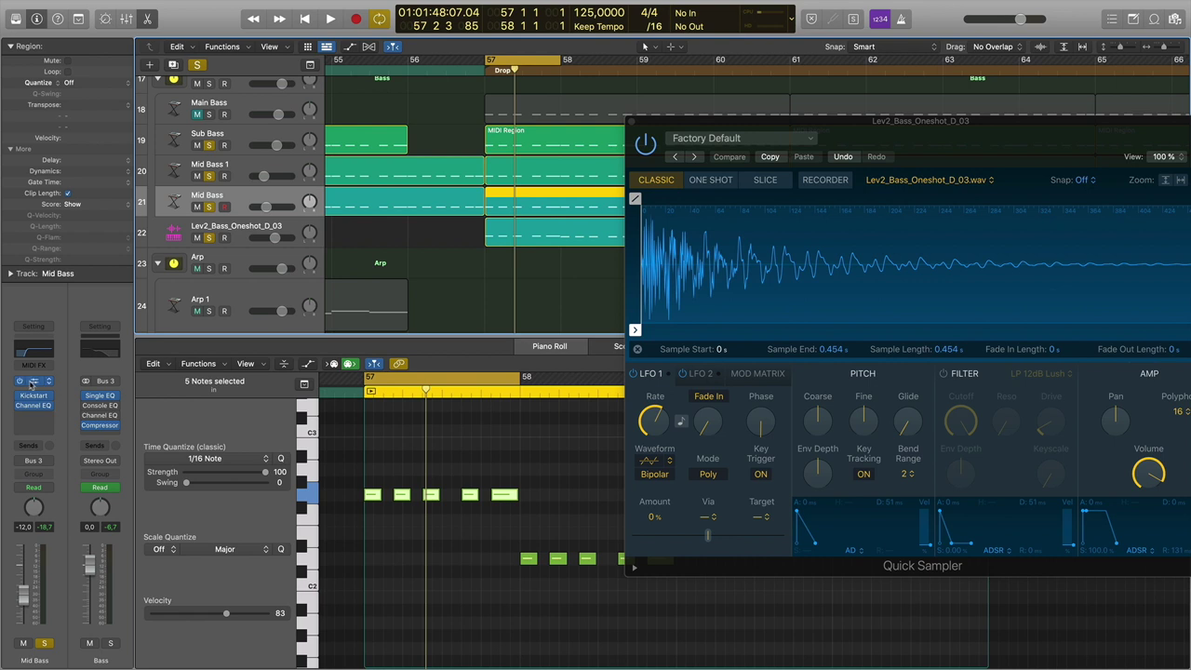
pyautogui.click(244, 232)
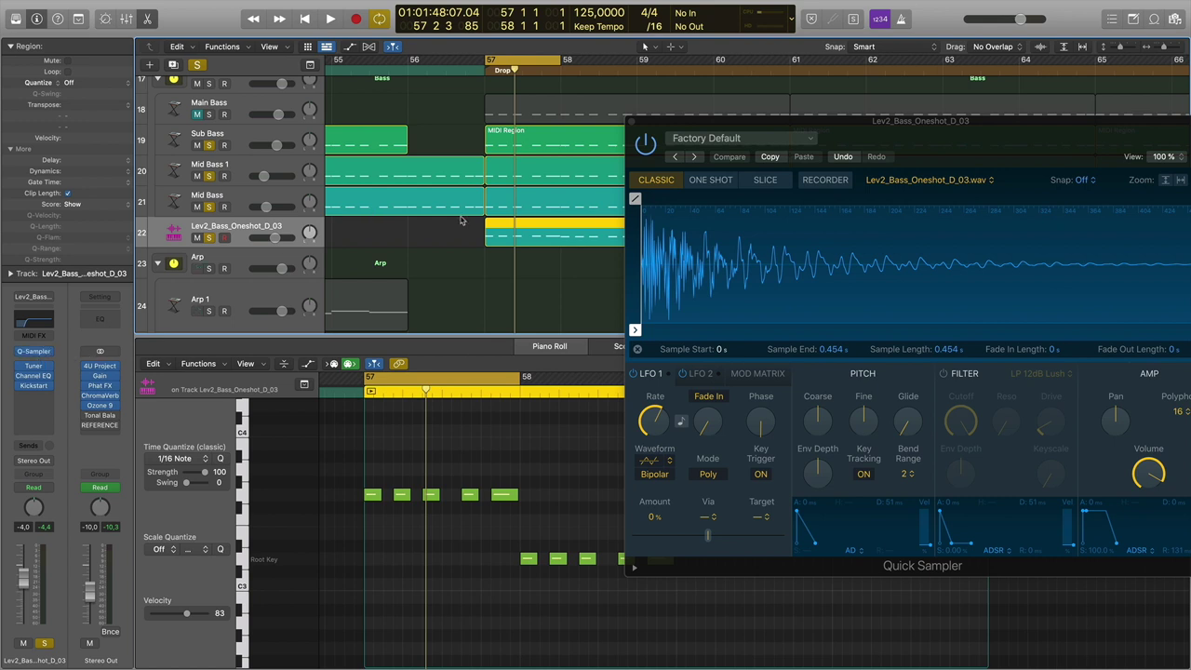
pyautogui.click(493, 271)
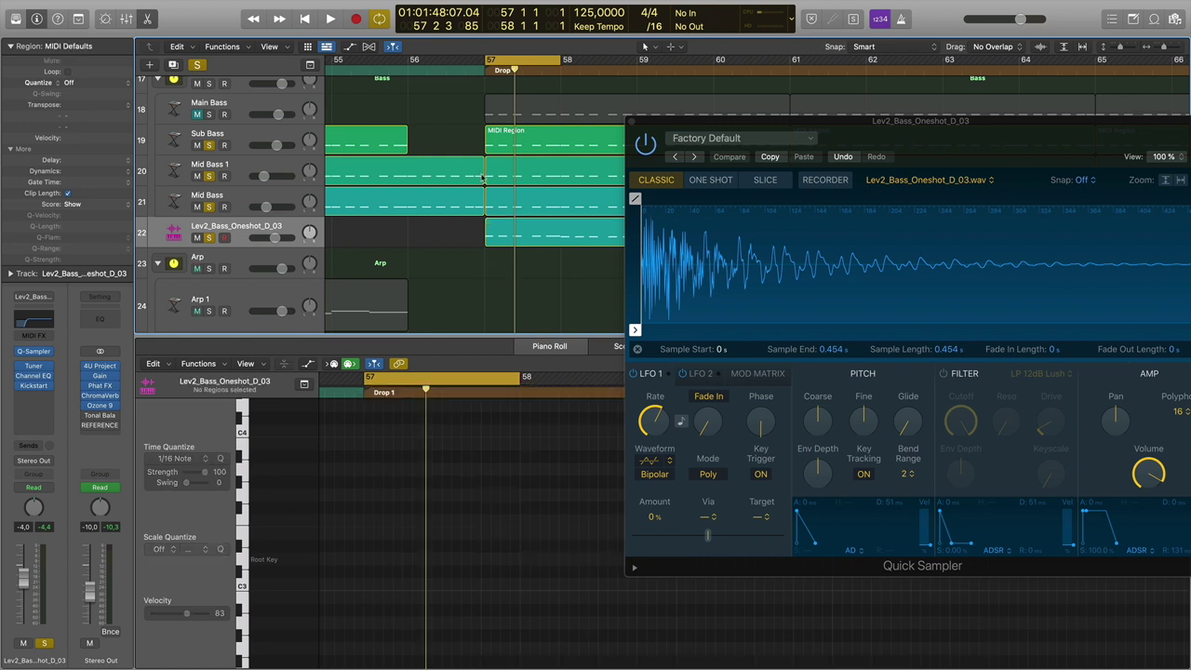